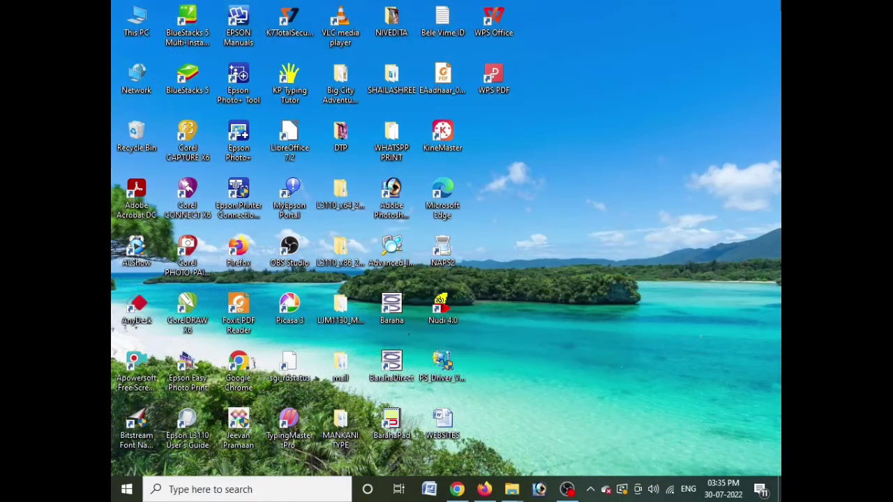
{"action": "right_click", "coordinate": [594, 67]}
{"action": "left_click", "coordinate": [619, 106]}
{"action": "right_click", "coordinate": [551, 56]}
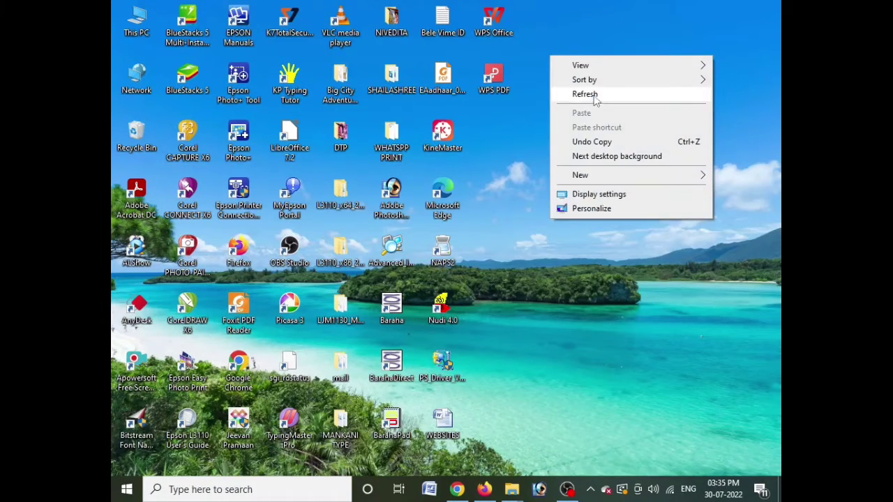
{"action": "left_click", "coordinate": [594, 96]}
{"action": "right_click", "coordinate": [574, 57]}
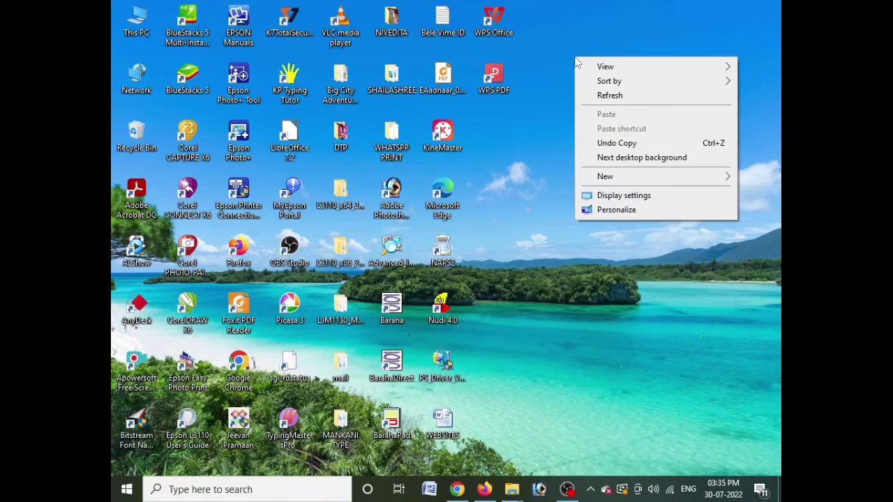
{"action": "left_click", "coordinate": [622, 97]}
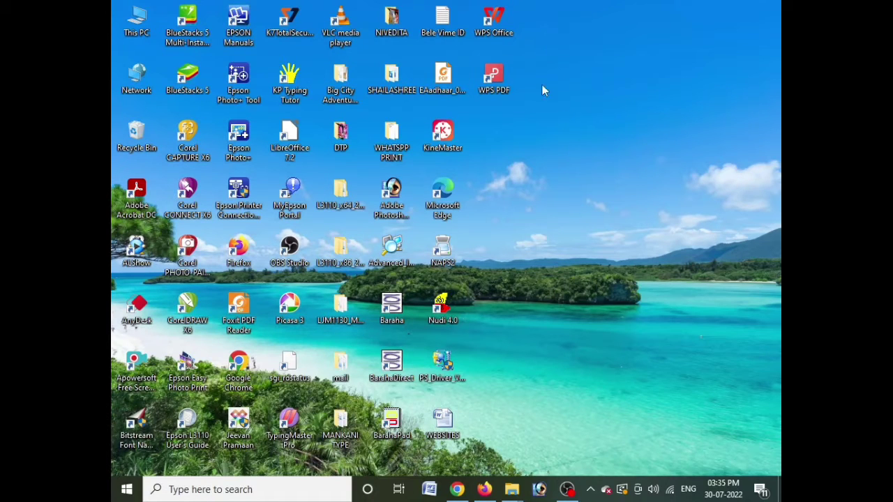
{"action": "right_click", "coordinate": [601, 81]}
{"action": "left_click", "coordinate": [632, 119]}
{"action": "right_click", "coordinate": [588, 64]}
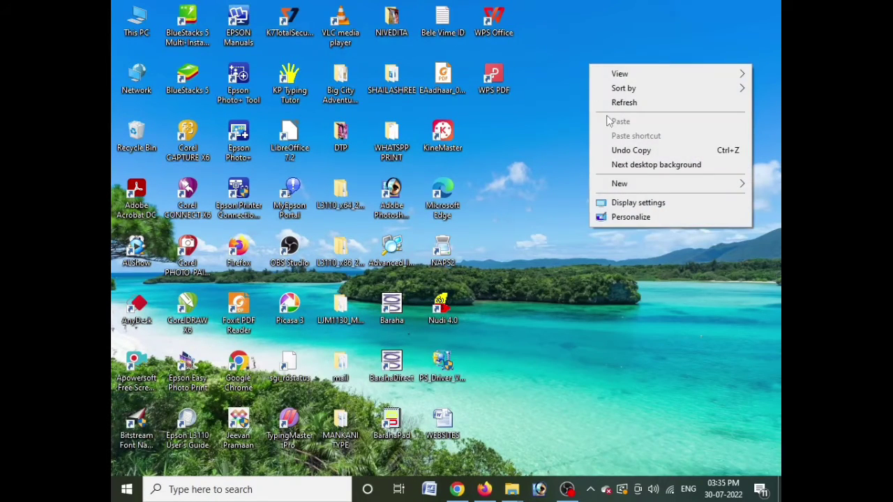
{"action": "left_click", "coordinate": [615, 105]}
{"action": "right_click", "coordinate": [596, 81]}
{"action": "left_click", "coordinate": [620, 120]}
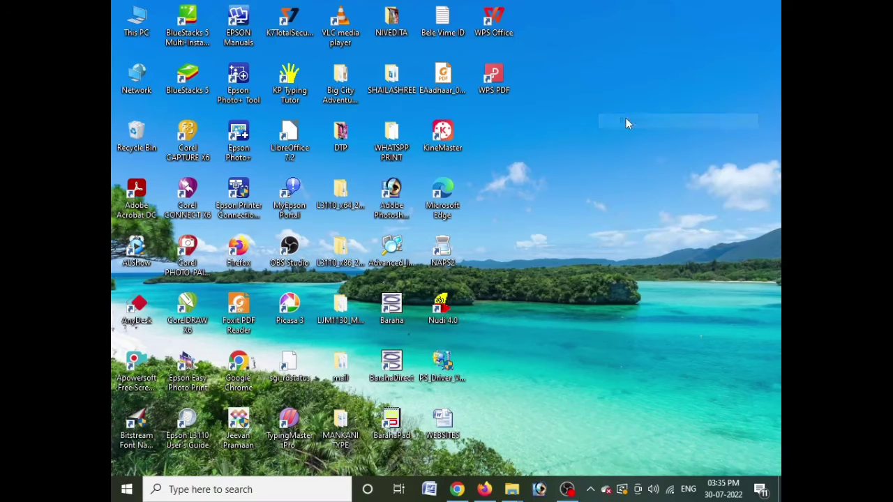
{"action": "right_click", "coordinate": [586, 77]}
{"action": "left_click", "coordinate": [633, 120]}
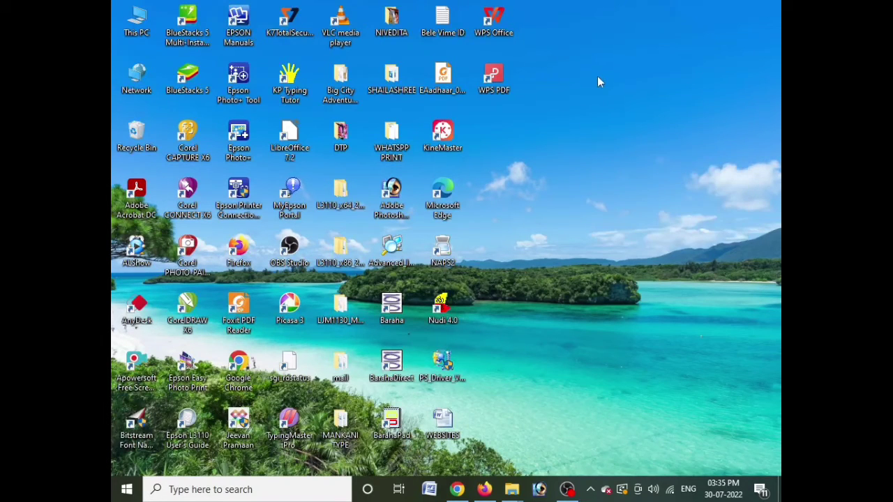
{"action": "right_click", "coordinate": [597, 76]}
{"action": "left_click", "coordinate": [634, 117]}
{"action": "right_click", "coordinate": [589, 67]}
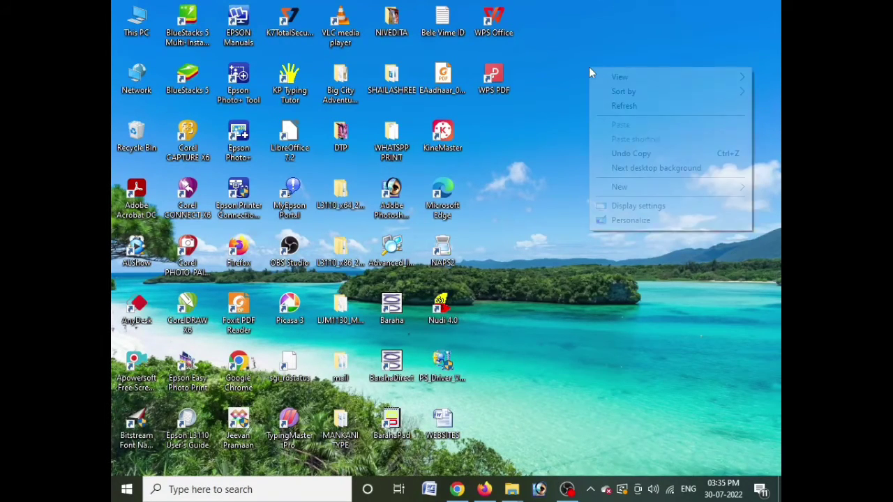
{"action": "left_click", "coordinate": [635, 105]}
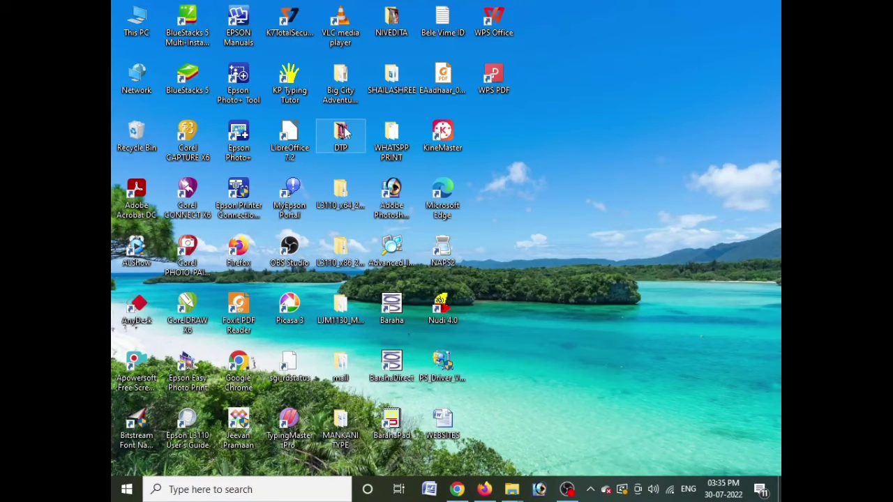
{"action": "right_click", "coordinate": [597, 74]}
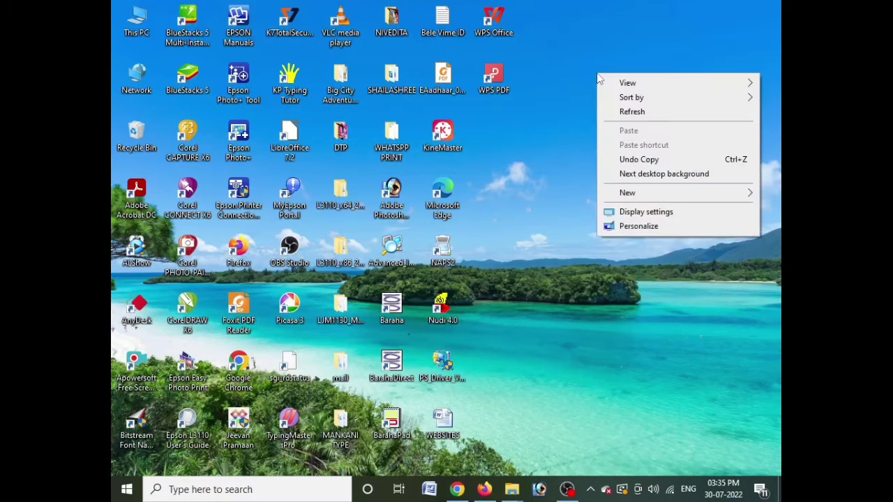
{"action": "left_click", "coordinate": [634, 113]}
{"action": "right_click", "coordinate": [602, 89]}
{"action": "left_click", "coordinate": [623, 128]}
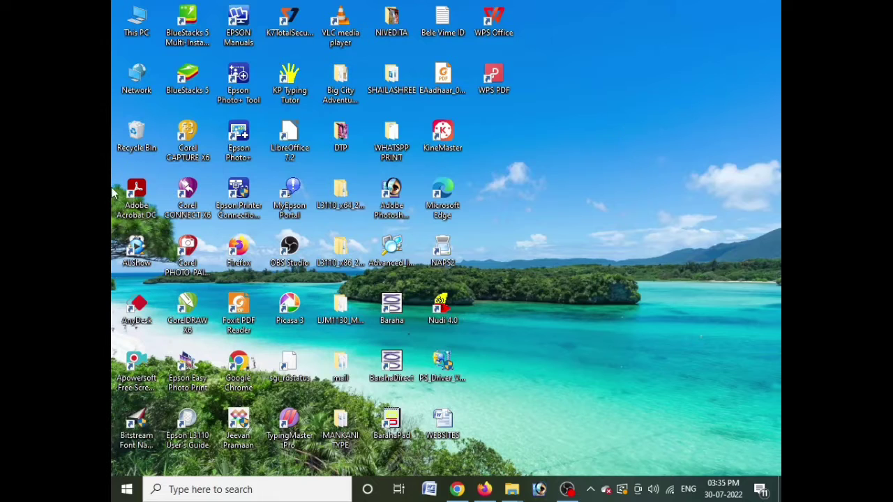
Step: Search the computer for "adobe", launch Adobe Photoshop 7.0, and nudge its toolbox to the edge of the workspace
{"action": "left_click", "coordinate": [127, 490]}
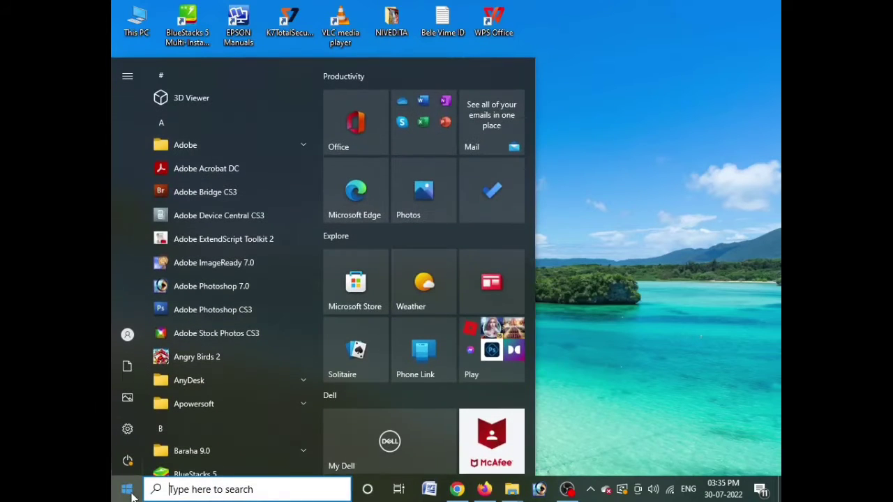
{"action": "type", "text": "a"}
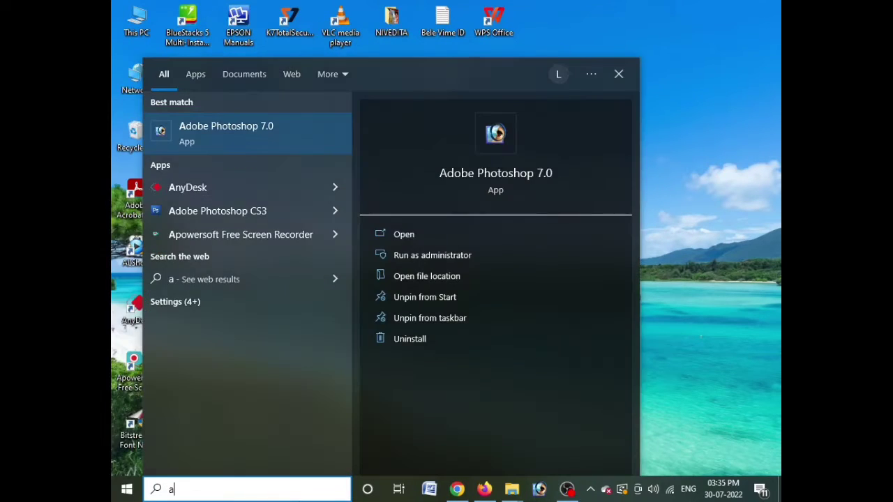
{"action": "type", "text": "dobe"}
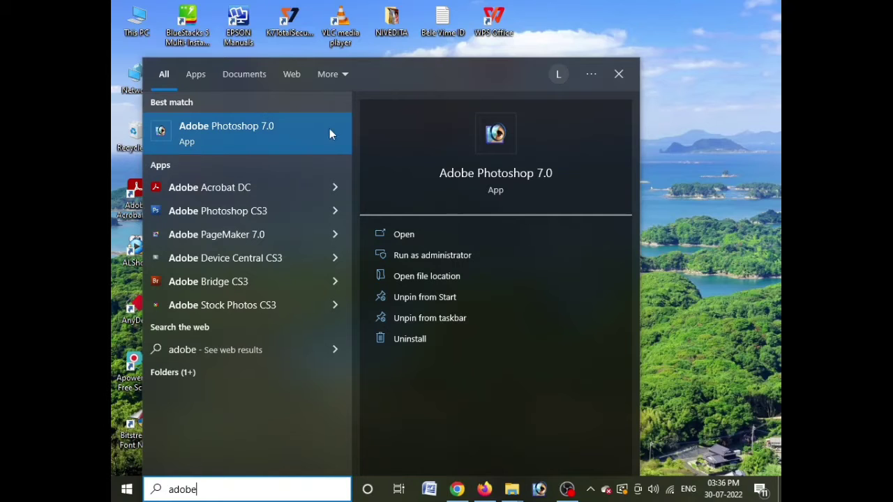
{"action": "left_click", "coordinate": [246, 139]}
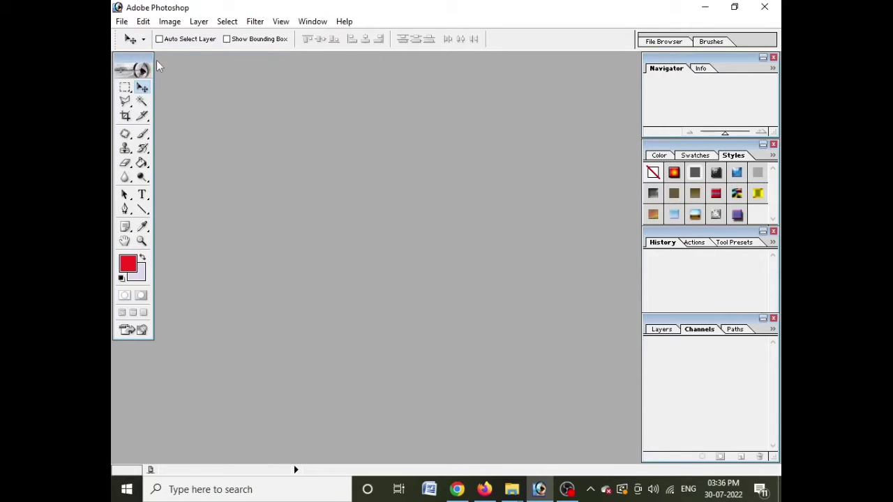
{"action": "mouse_move", "coordinate": [132, 63]}
{"action": "left_mouse_down"}
{"action": "mouse_move", "coordinate": [348, 70]}
{"action": "mouse_move", "coordinate": [272, 60]}
{"action": "mouse_move", "coordinate": [136, 67]}
{"action": "left_mouse_up"}
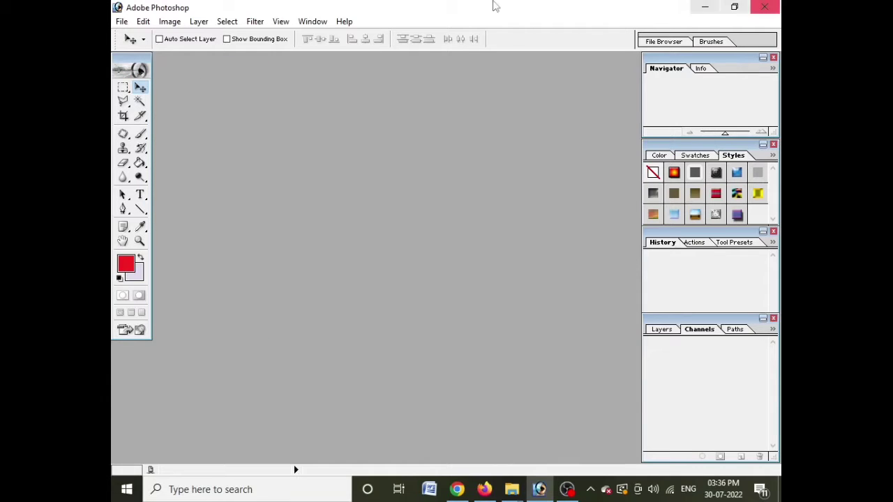
Step: Create a blank white RGB document from the Letter preset size at 300 pixels/inch, and close it
{"action": "left_click", "coordinate": [121, 21]}
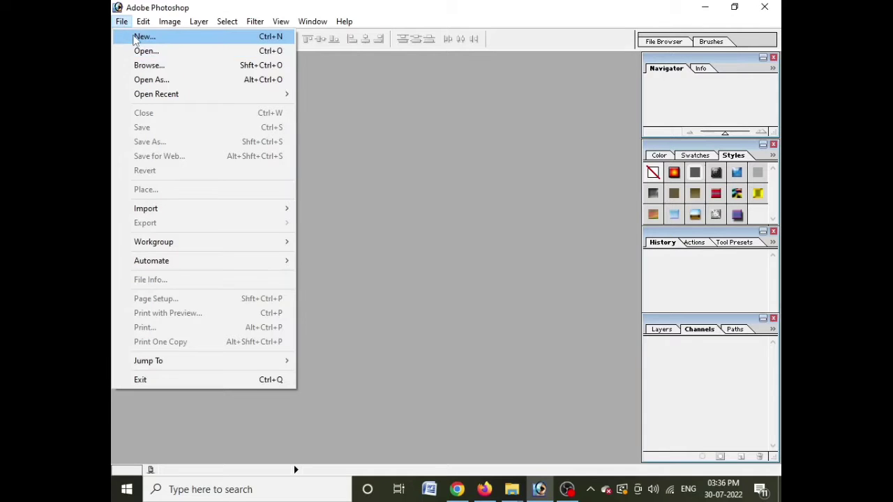
{"action": "left_click", "coordinate": [136, 37]}
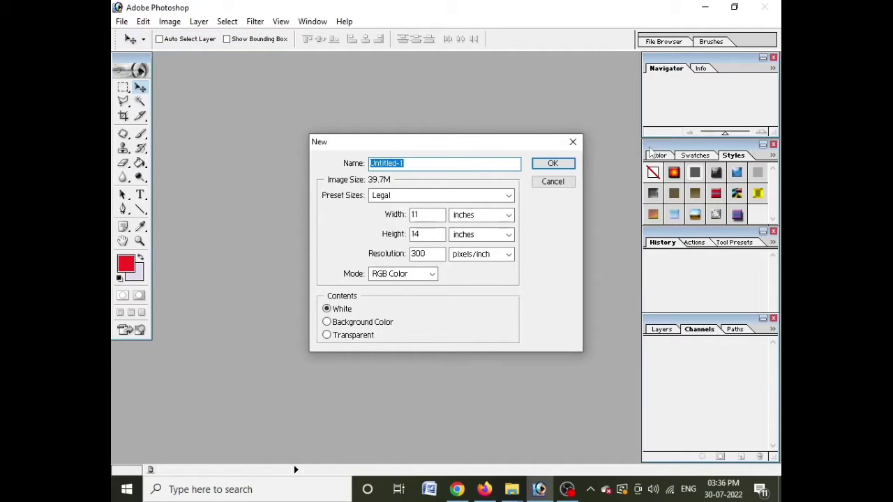
{"action": "left_click", "coordinate": [444, 196]}
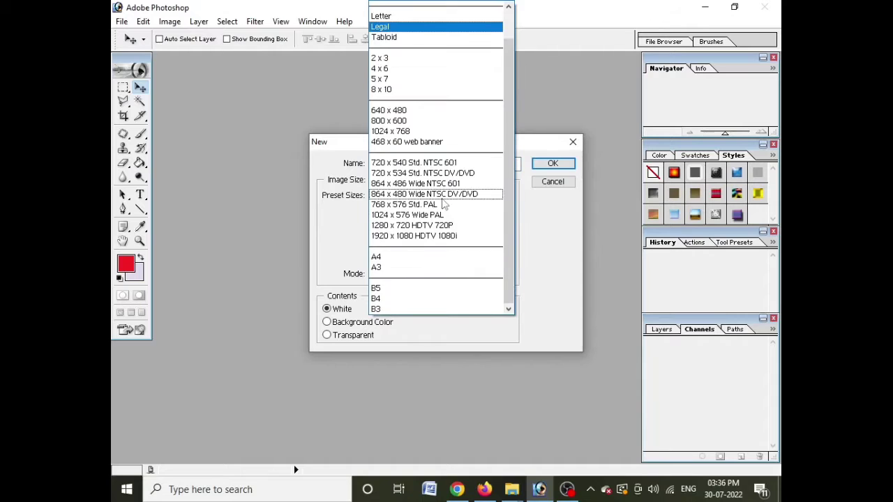
{"action": "left_click", "coordinate": [387, 17]}
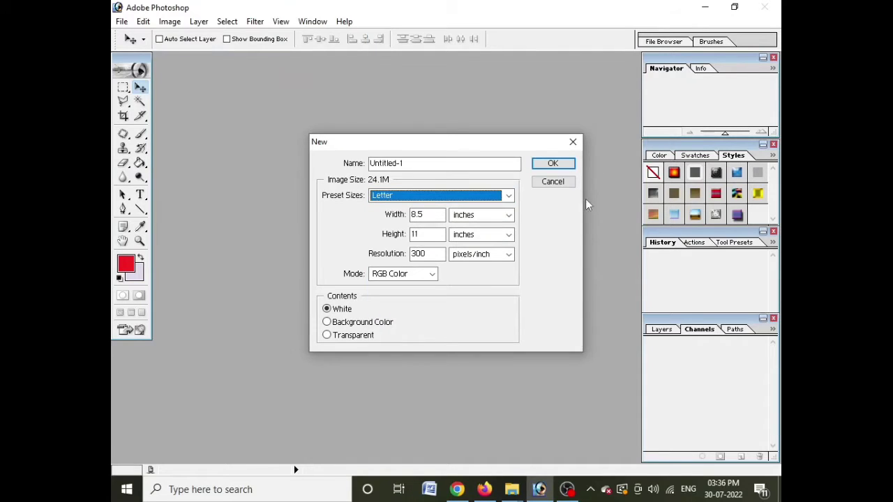
{"action": "left_click", "coordinate": [552, 164]}
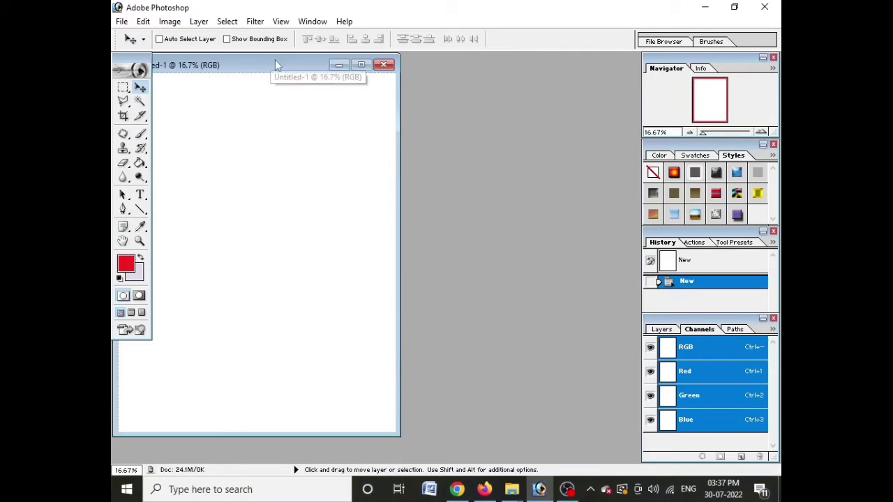
{"action": "left_click_drag", "start_coordinate": [275, 64], "coordinate": [370, 75]}
{"action": "left_click", "coordinate": [477, 78]}
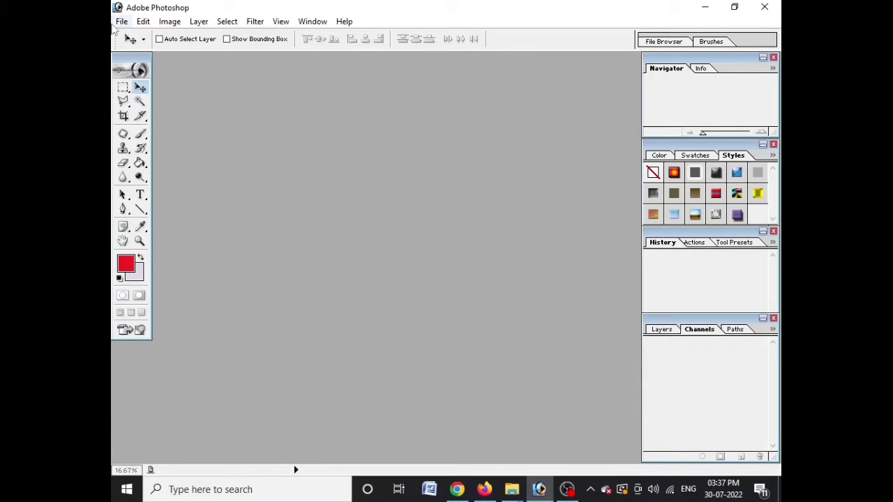
Step: Create a blank white RGB document from the Legal preset size at 300 pixels/inch, and close it
{"action": "left_click", "coordinate": [121, 23]}
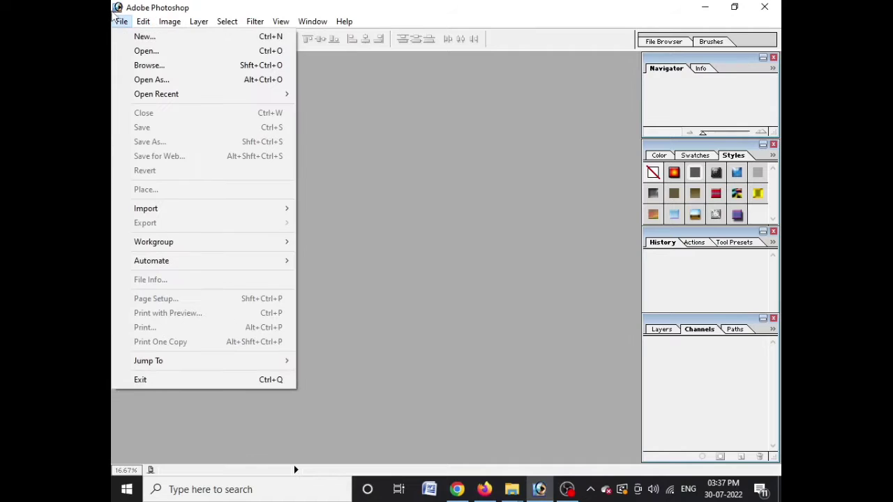
{"action": "left_click", "coordinate": [145, 37]}
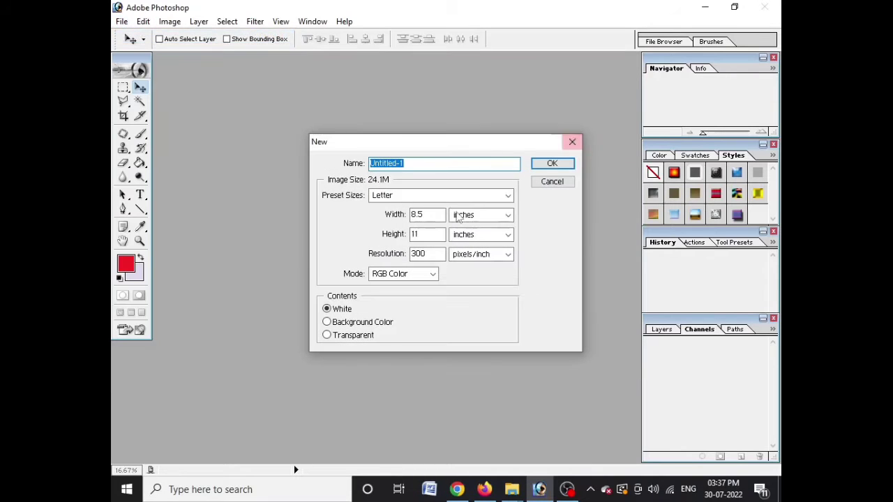
{"action": "left_click", "coordinate": [404, 201]}
{"action": "left_click", "coordinate": [391, 25]}
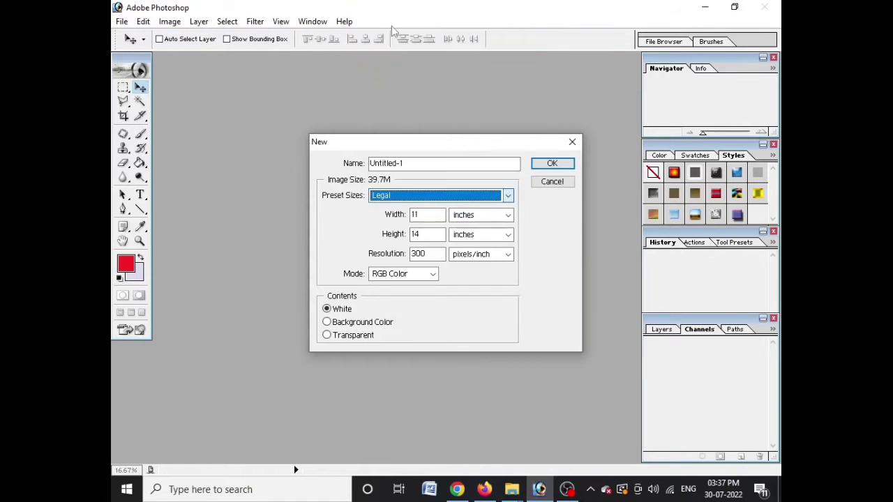
{"action": "left_click", "coordinate": [558, 164]}
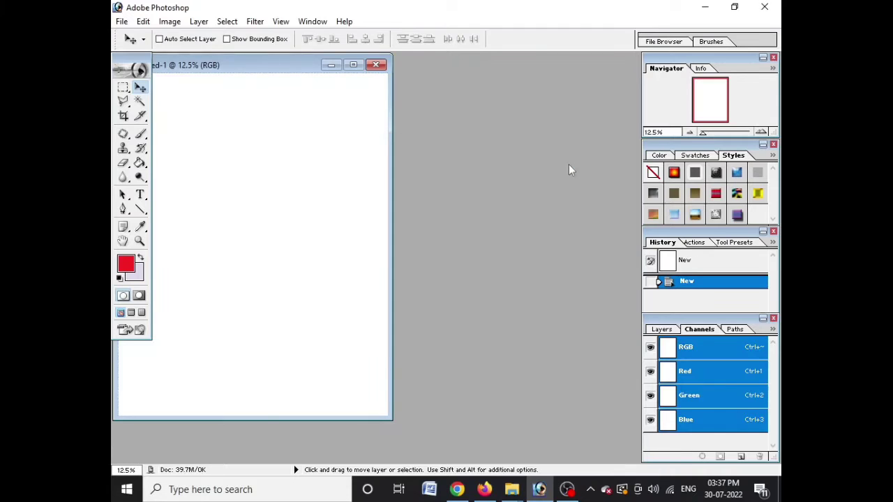
{"action": "left_click_drag", "start_coordinate": [270, 70], "coordinate": [394, 96]}
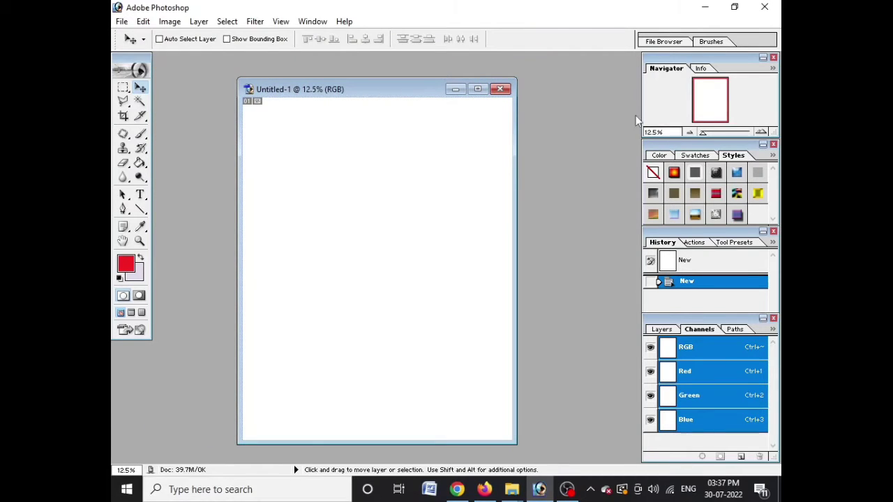
{"action": "left_click", "coordinate": [499, 88]}
Step: Create a blank white RGB document from the 4 x 6 inch preset size at 300 pixels/inch, and close it
{"action": "left_click", "coordinate": [120, 21]}
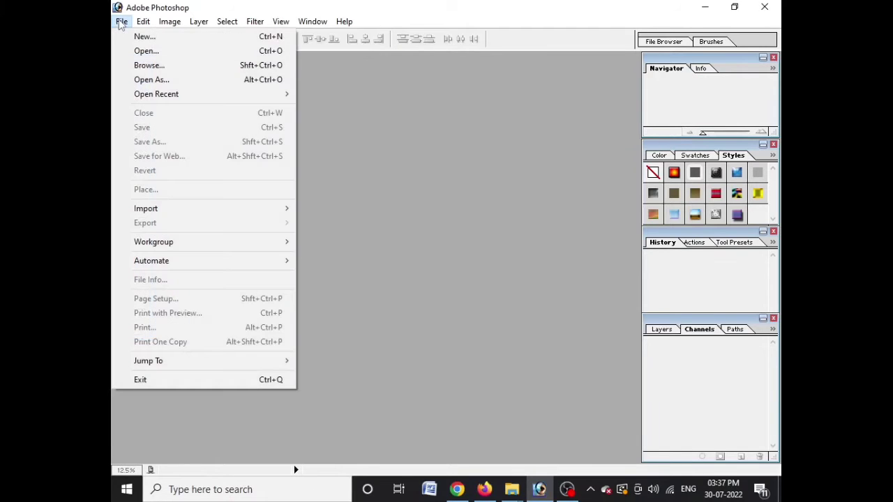
{"action": "left_click", "coordinate": [143, 21]}
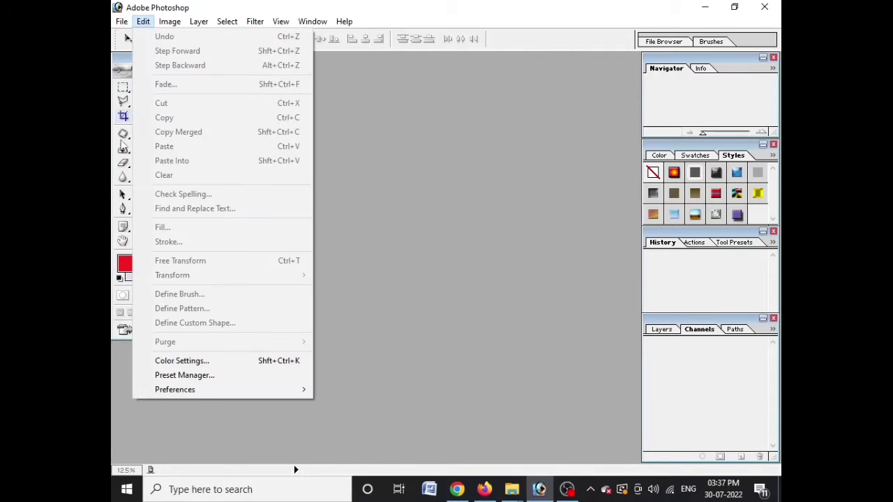
{"action": "mouse_move", "coordinate": [121, 21]}
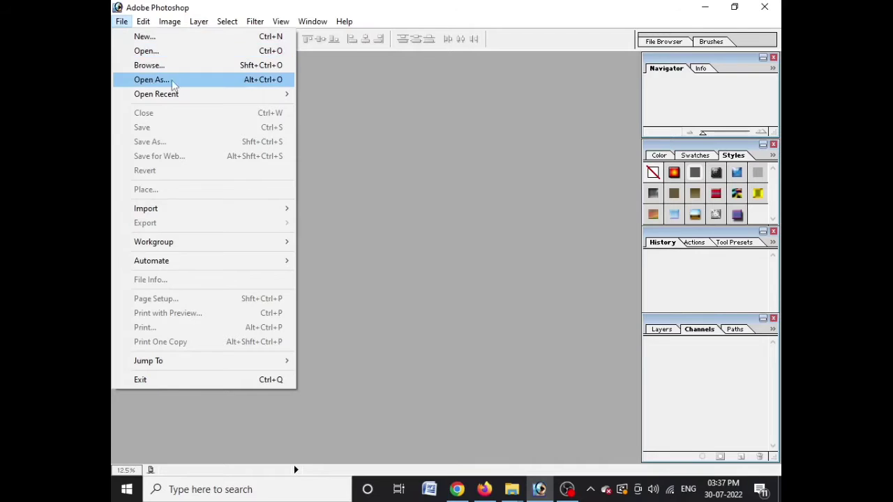
{"action": "left_click", "coordinate": [149, 39]}
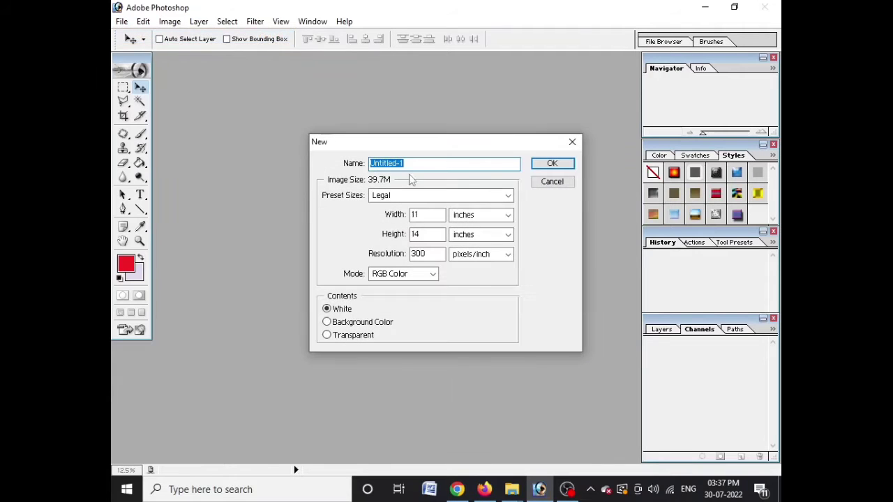
{"action": "left_click", "coordinate": [403, 198]}
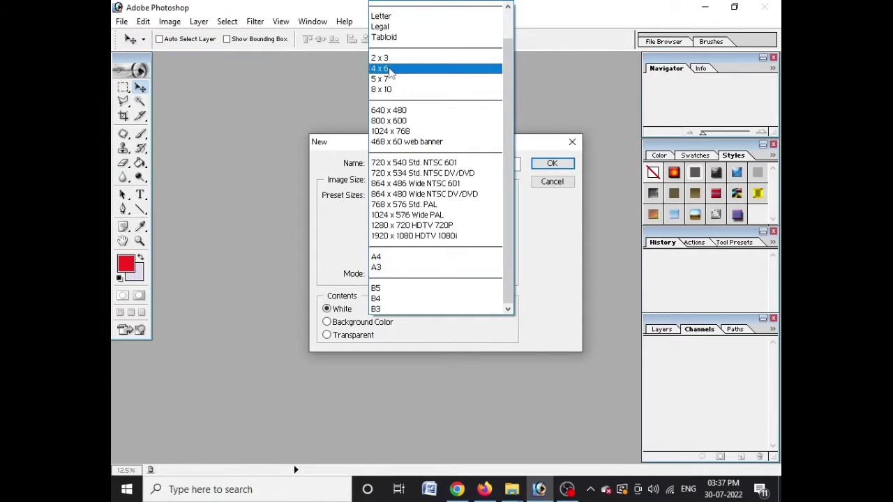
{"action": "left_click", "coordinate": [386, 69]}
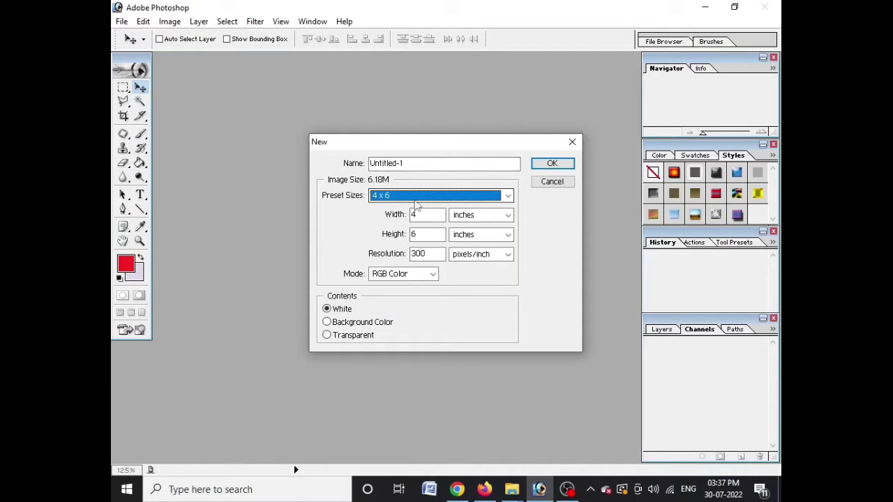
{"action": "left_click", "coordinate": [546, 168]}
{"action": "left_click_drag", "start_coordinate": [234, 66], "coordinate": [370, 88]}
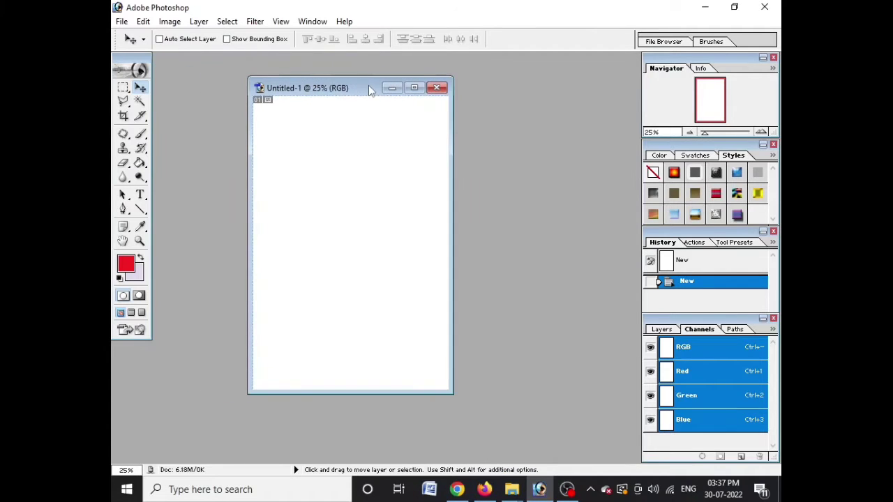
{"action": "left_click", "coordinate": [437, 88]}
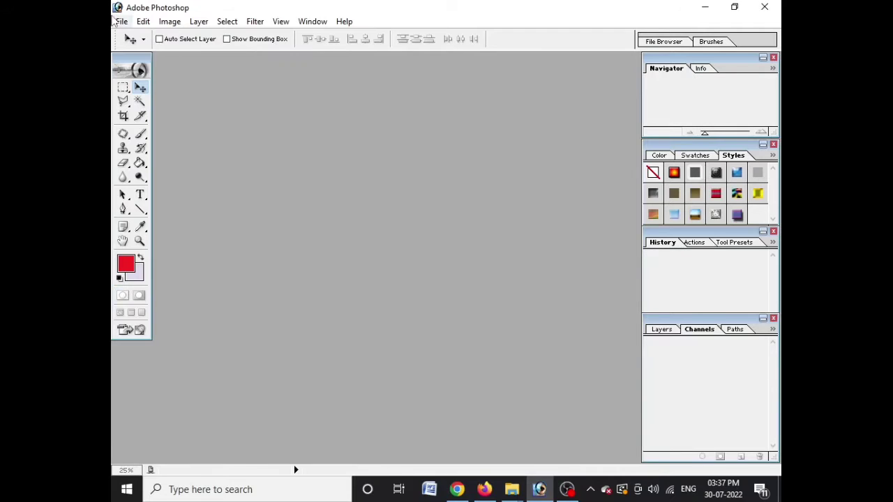
Step: Create a blank white RGB document from the A4 preset size and move its window clear of the toolbox
{"action": "left_click", "coordinate": [121, 21]}
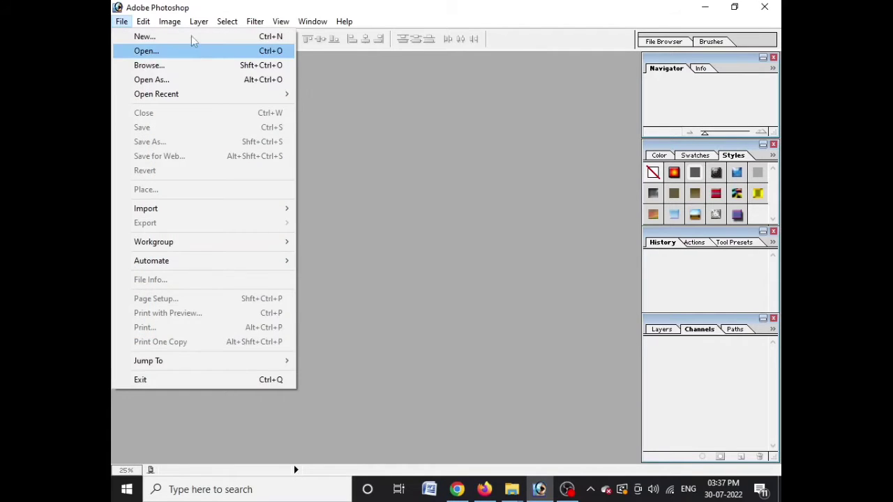
{"action": "left_click", "coordinate": [152, 40]}
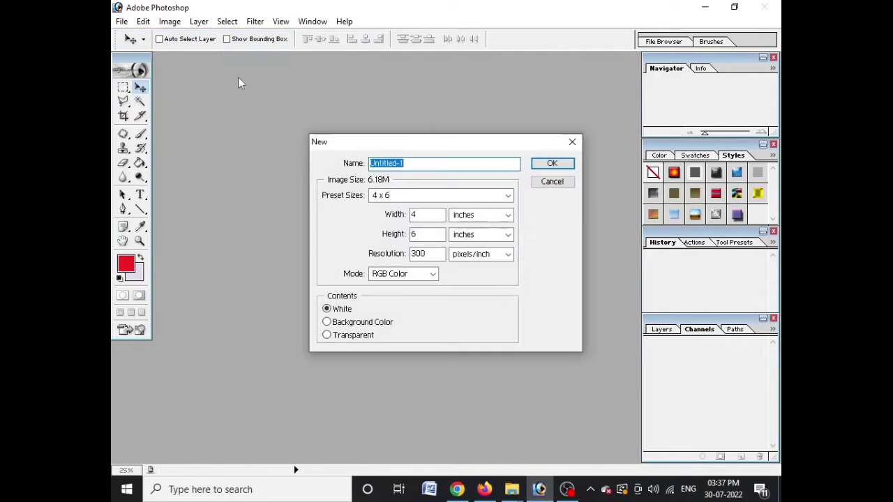
{"action": "left_click", "coordinate": [424, 196]}
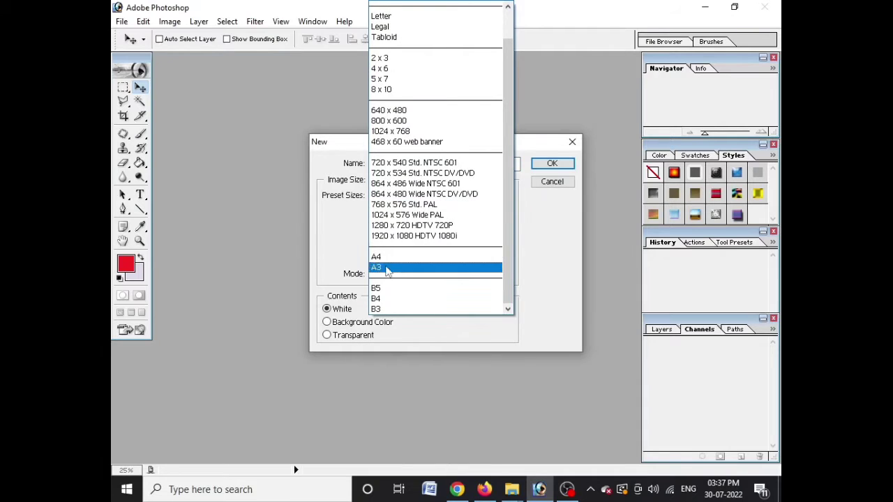
{"action": "left_click", "coordinate": [408, 257]}
{"action": "left_click", "coordinate": [550, 164]}
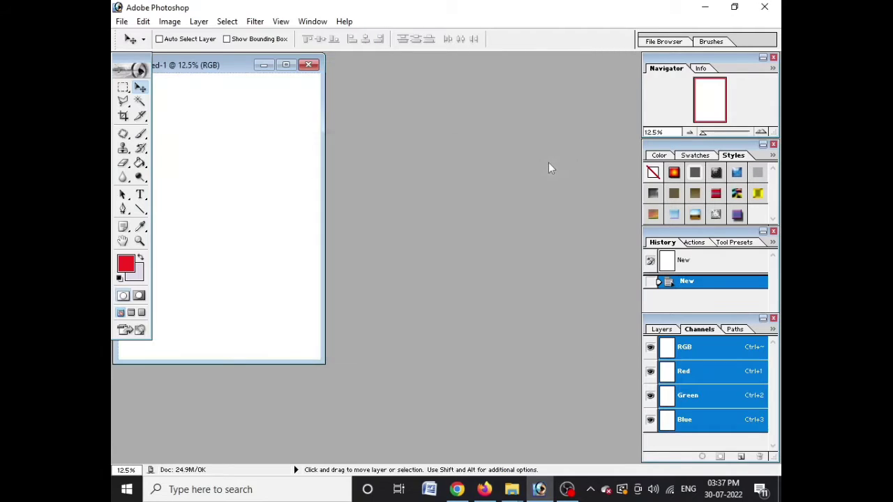
{"action": "left_click_drag", "start_coordinate": [230, 65], "coordinate": [352, 79]}
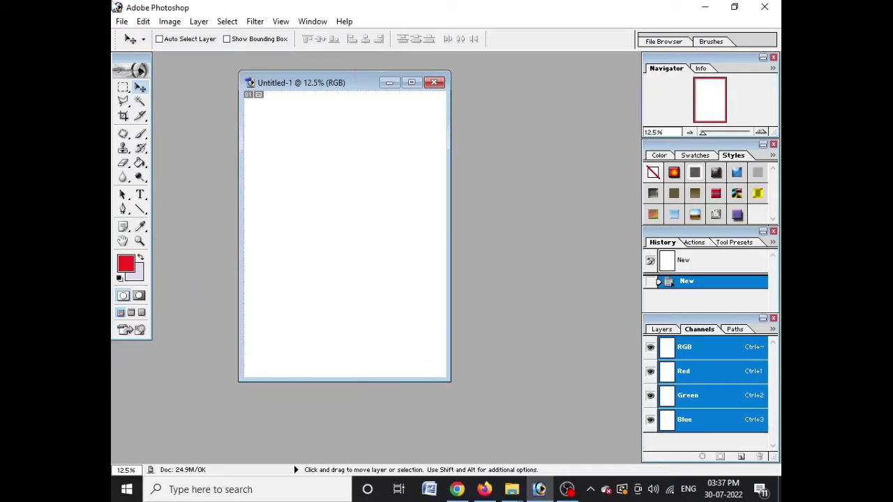
Step: Open the photo "WhatsApp Image 2022-07-30 at 9.33.11 AM" from the DTP folder on the Desktop
{"action": "left_click", "coordinate": [119, 22]}
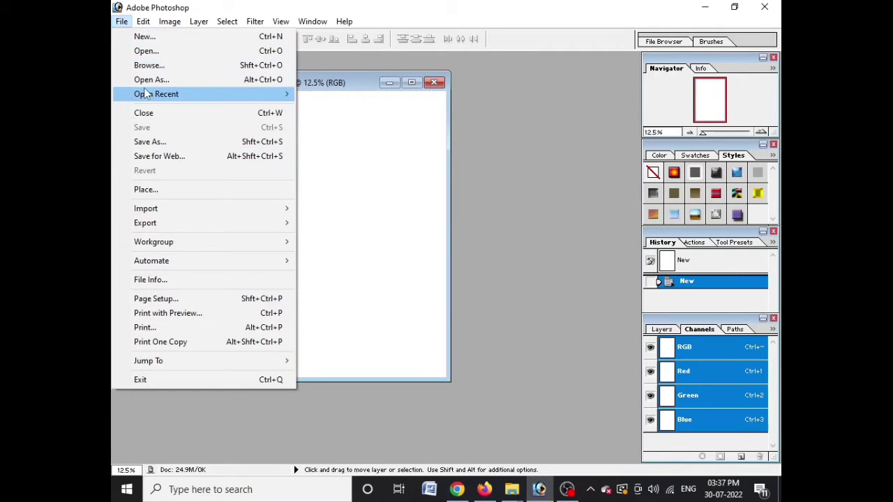
{"action": "left_click", "coordinate": [147, 52]}
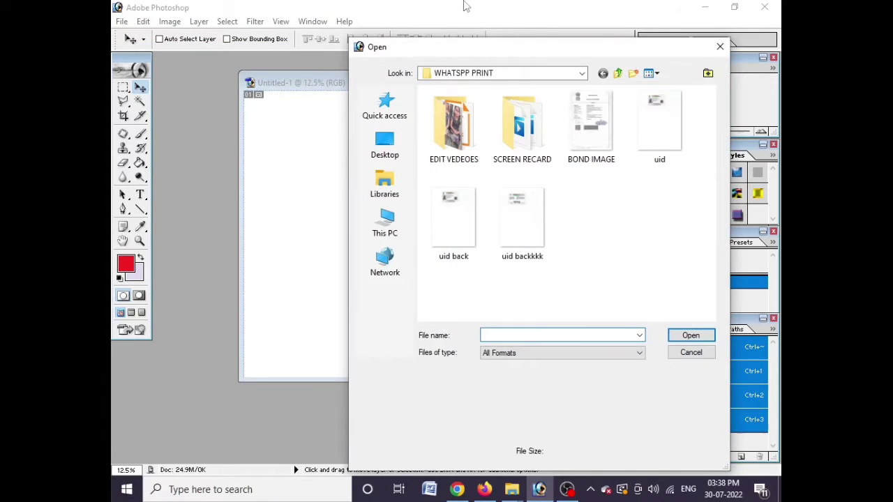
{"action": "left_click", "coordinate": [380, 143]}
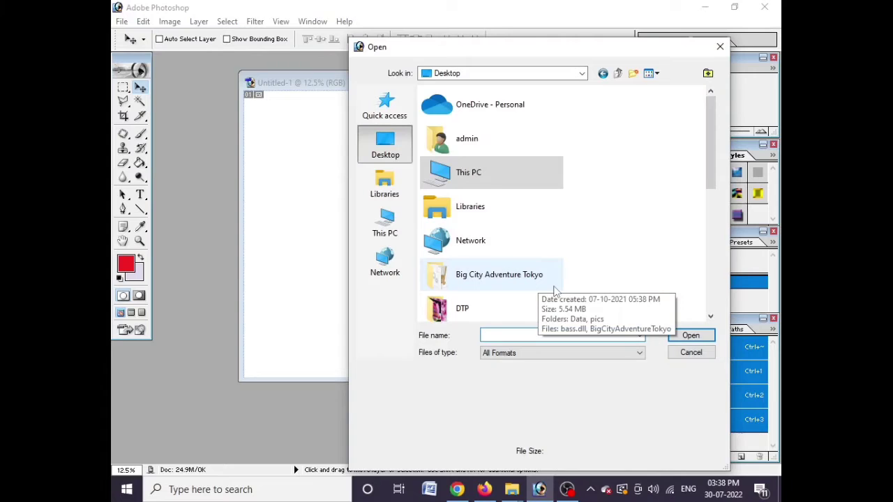
{"action": "scroll", "coordinate": [537, 286], "scroll_direction": "down", "scroll_amount": 5}
{"action": "scroll", "coordinate": [552, 293], "scroll_direction": "up", "scroll_amount": 5}
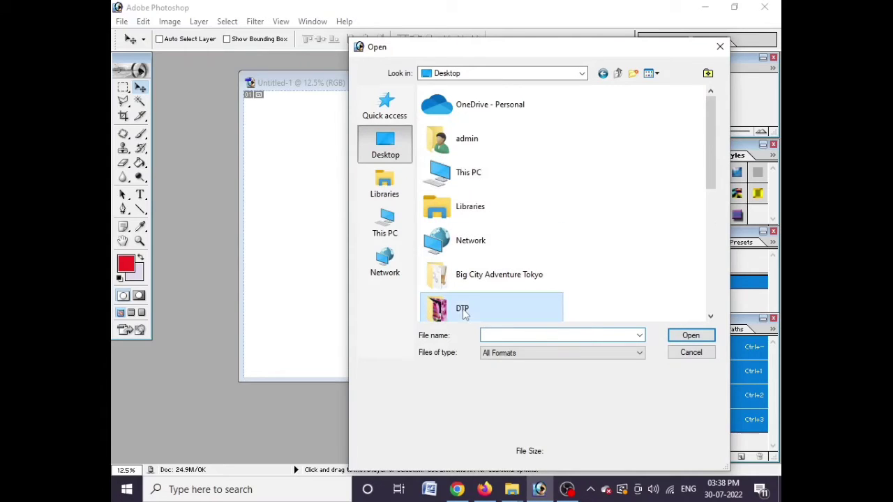
{"action": "left_click", "coordinate": [689, 336]}
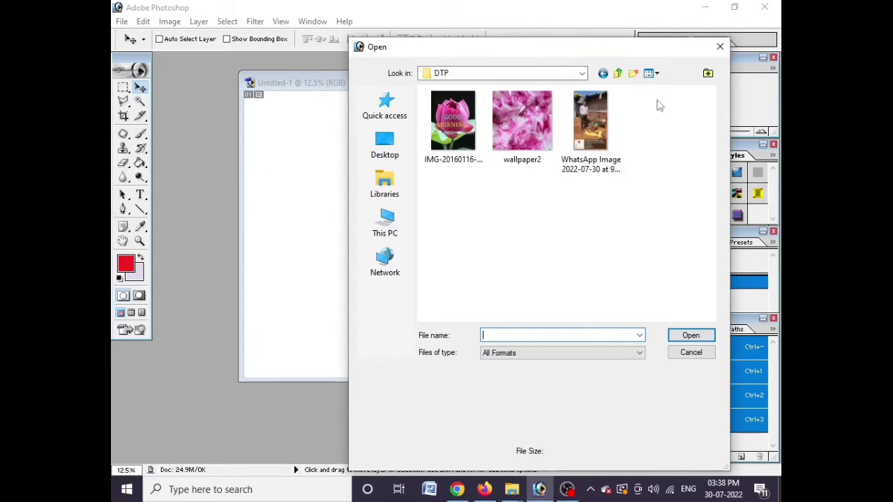
{"action": "left_click", "coordinate": [581, 118]}
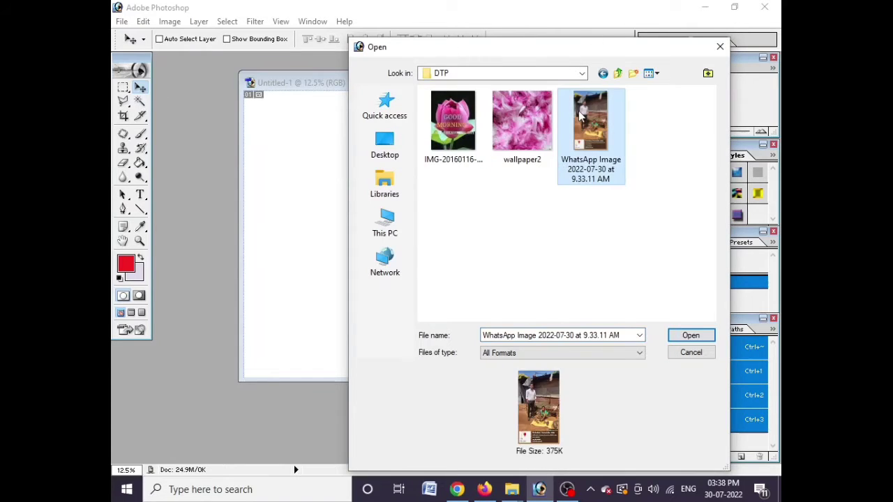
{"action": "left_click", "coordinate": [708, 338]}
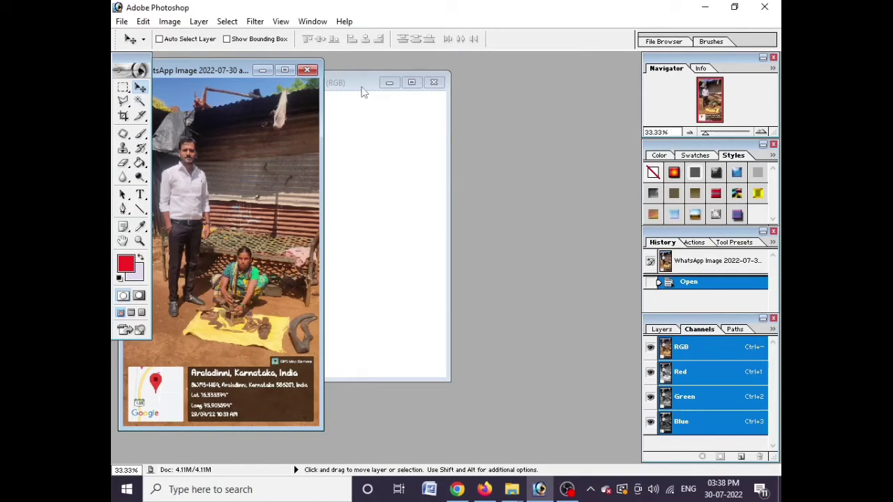
Step: Rearrange the blank A4 document and the photo windows so the whole photo is clear of the toolbox
{"action": "left_click_drag", "start_coordinate": [357, 83], "coordinate": [478, 83]}
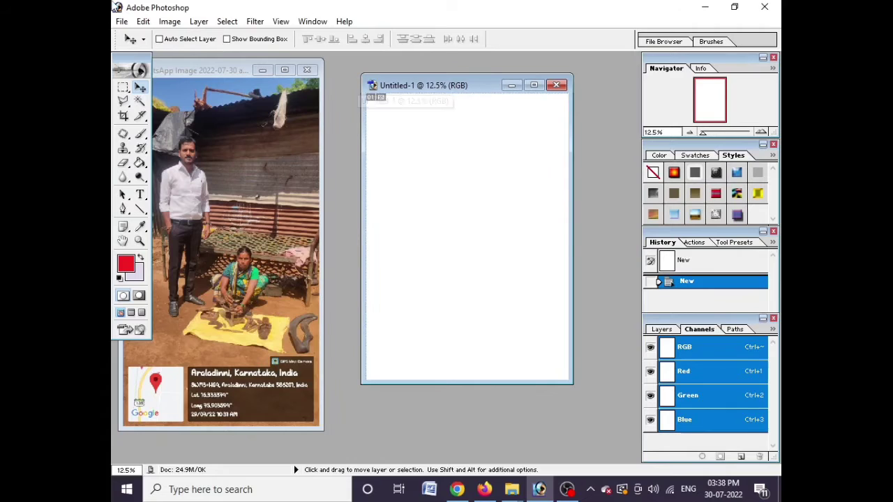
{"action": "left_click", "coordinate": [207, 71]}
{"action": "left_click_drag", "start_coordinate": [227, 73], "coordinate": [310, 76]}
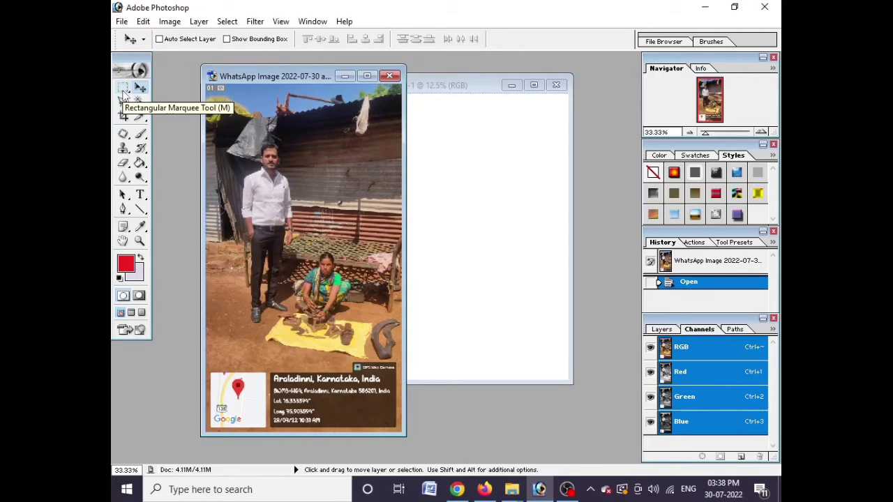
Step: Select the entire photo with the Rectangular Marquee tool, and deselect it
{"action": "left_click", "coordinate": [124, 90]}
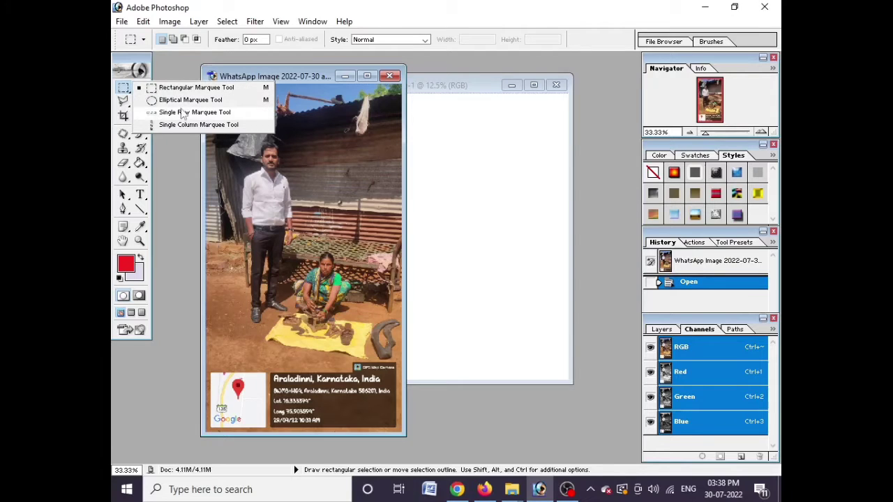
{"action": "left_click", "coordinate": [155, 89]}
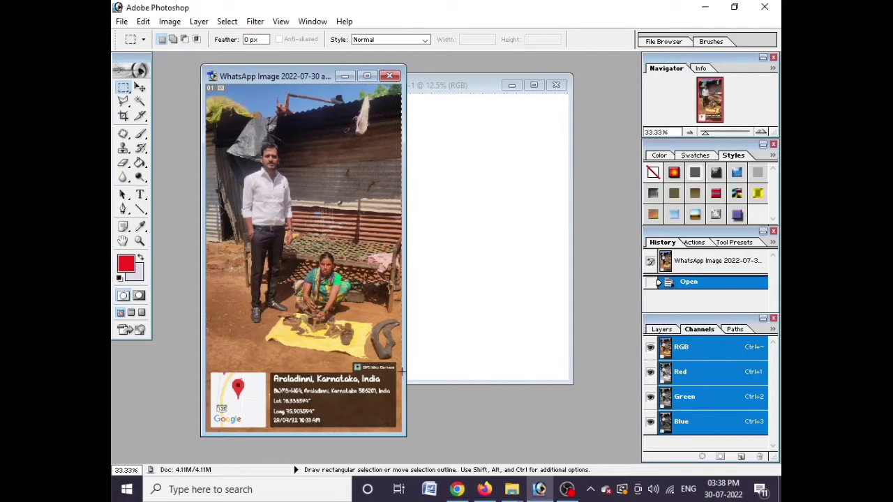
{"action": "left_click_drag", "start_coordinate": [424, 446], "coordinate": [425, 445]}
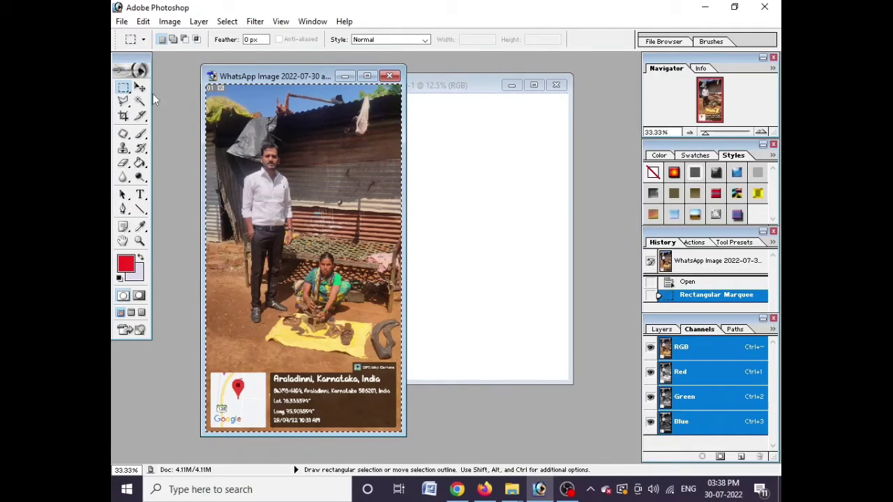
{"action": "left_click", "coordinate": [227, 21]}
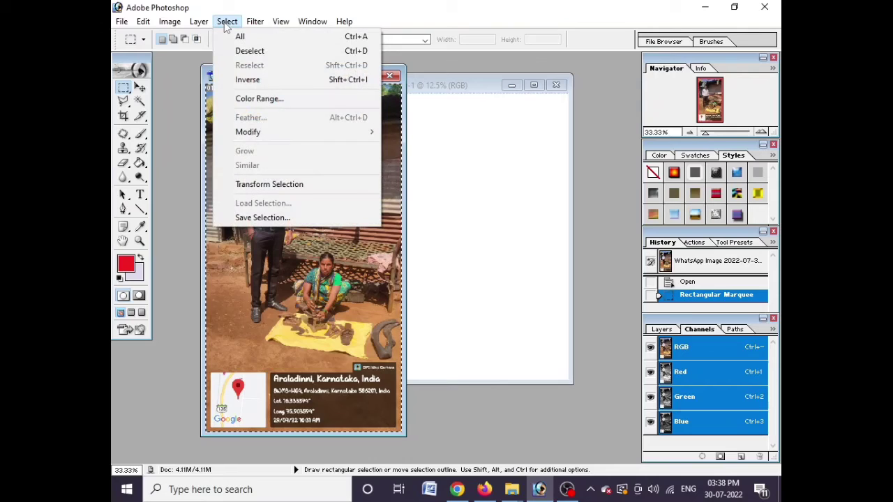
{"action": "left_click", "coordinate": [240, 53]}
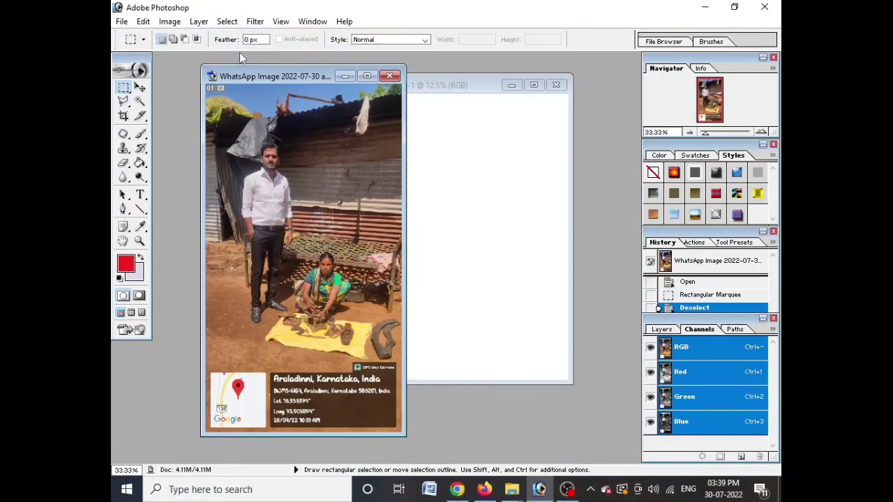
Step: Draw an elliptical marquee selection around the standing man and the seated woman in the photo
{"action": "left_click", "coordinate": [123, 91]}
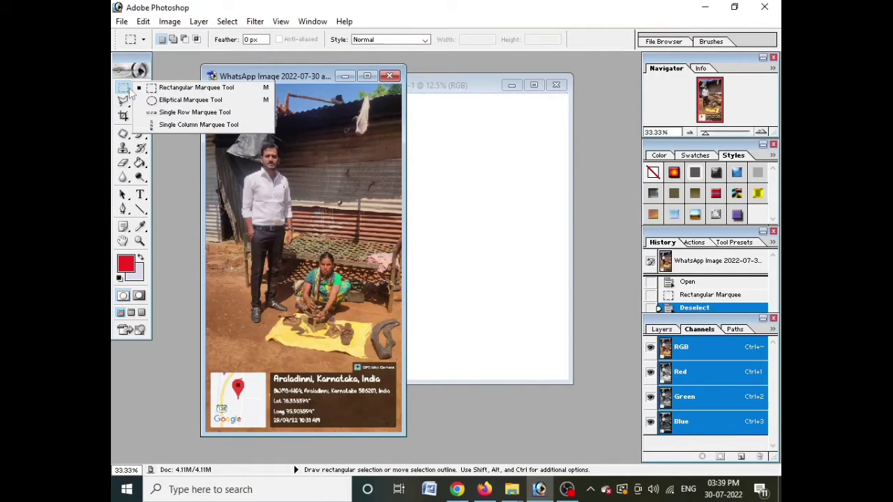
{"action": "left_click", "coordinate": [157, 104]}
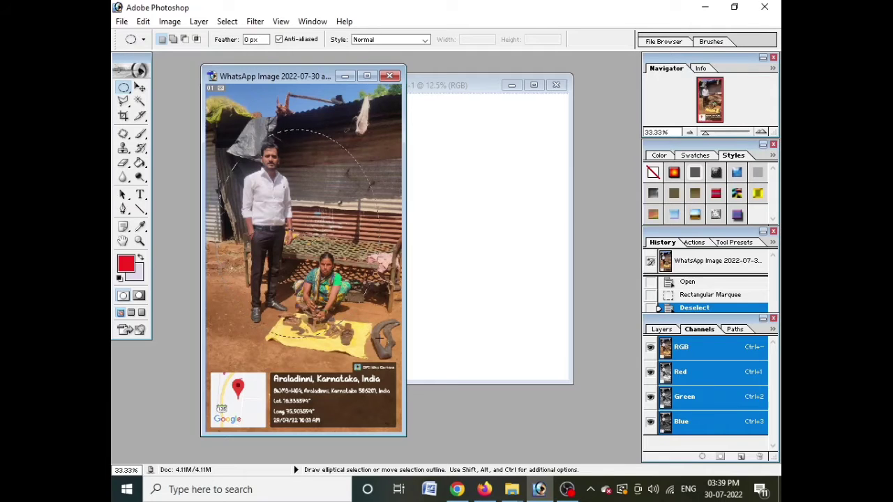
{"action": "left_click_drag", "start_coordinate": [379, 338], "coordinate": [380, 338]}
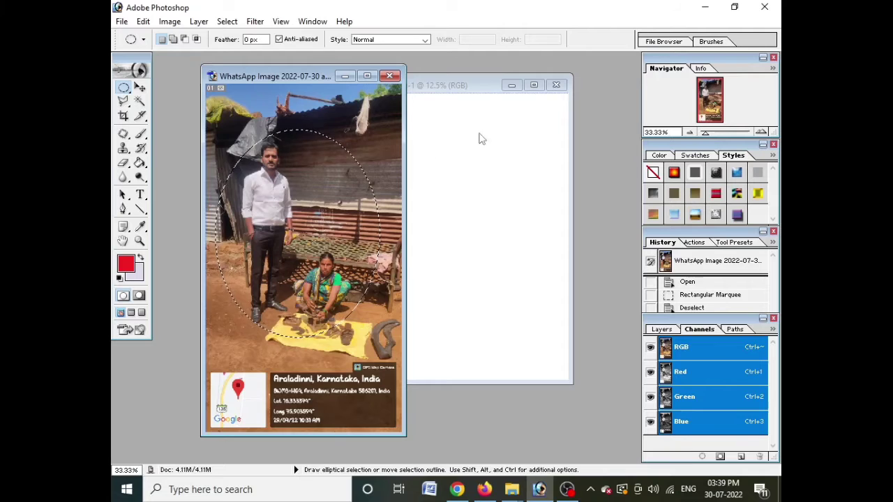
Step: Copy the elliptical selection into the blank A4 document with the Move tool and position it slightly above the page's middle
{"action": "left_click", "coordinate": [140, 88]}
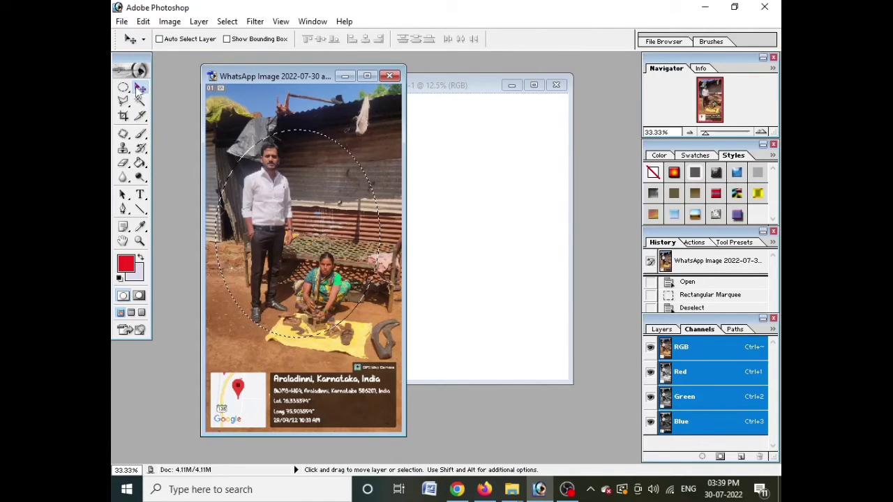
{"action": "left_click_drag", "start_coordinate": [334, 198], "coordinate": [492, 216]}
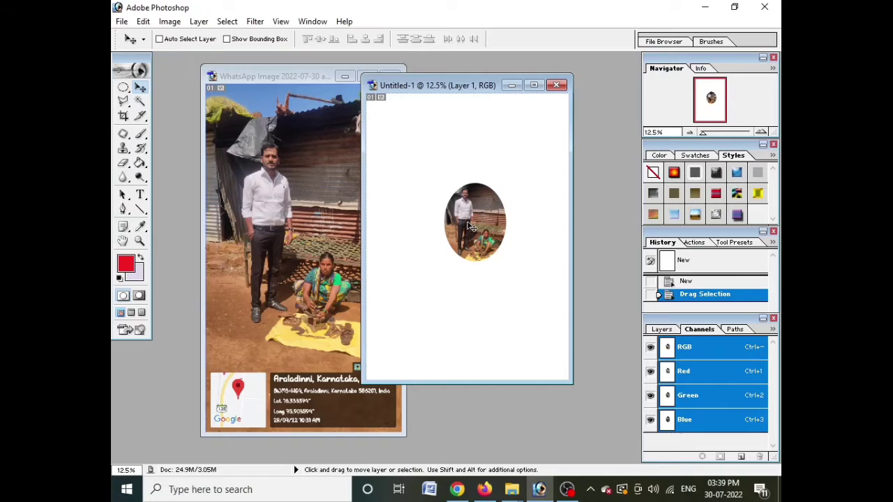
{"action": "left_click_drag", "start_coordinate": [469, 231], "coordinate": [463, 222]}
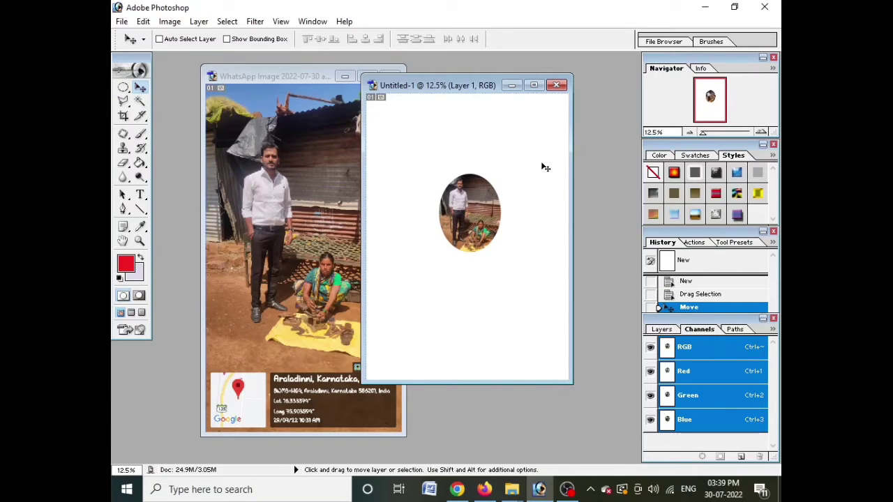
{"action": "mouse_move", "coordinate": [480, 223]}
{"action": "left_mouse_down"}
{"action": "mouse_move", "coordinate": [480, 197]}
{"action": "mouse_move", "coordinate": [474, 218]}
{"action": "left_mouse_up"}
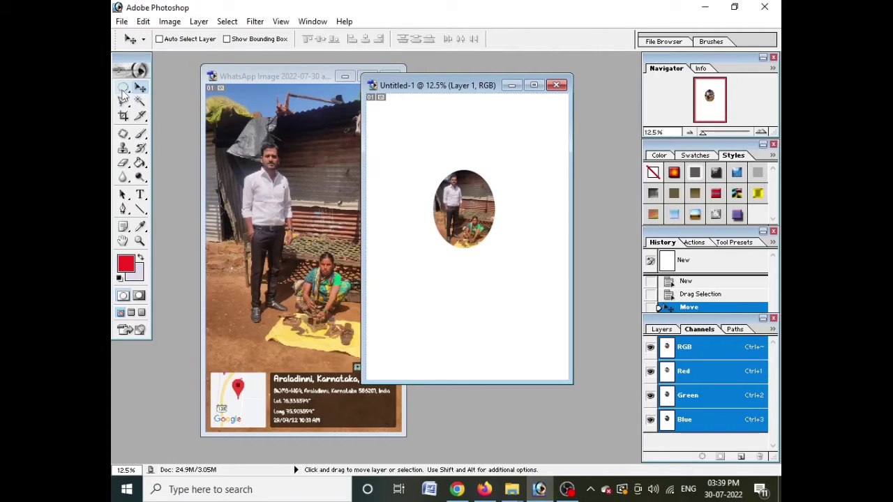
Step: Move the A4 document's window away from the photo and clear the photo's elliptical selection
{"action": "left_click_drag", "start_coordinate": [123, 89], "coordinate": [164, 88]}
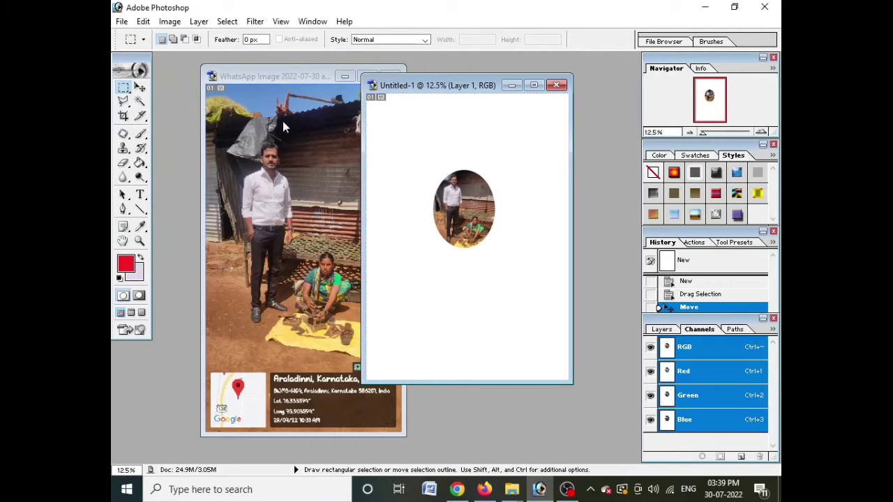
{"action": "left_click_drag", "start_coordinate": [457, 89], "coordinate": [574, 94]}
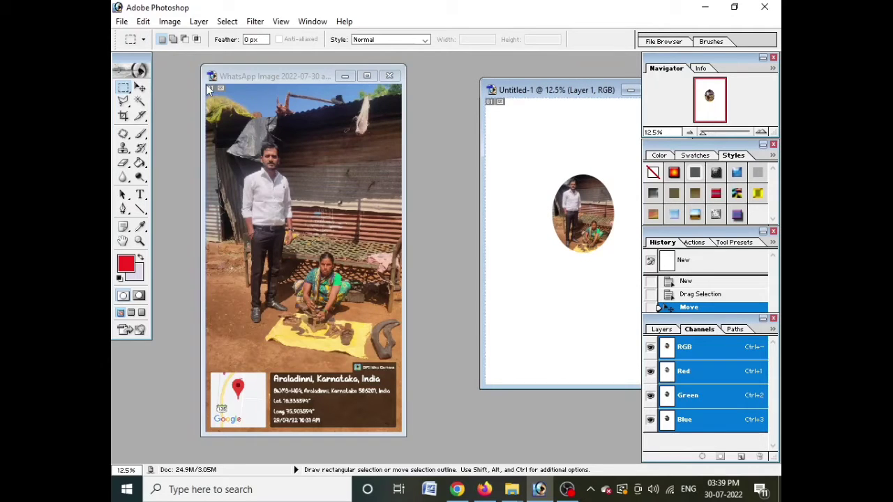
{"action": "right_click", "coordinate": [257, 75]}
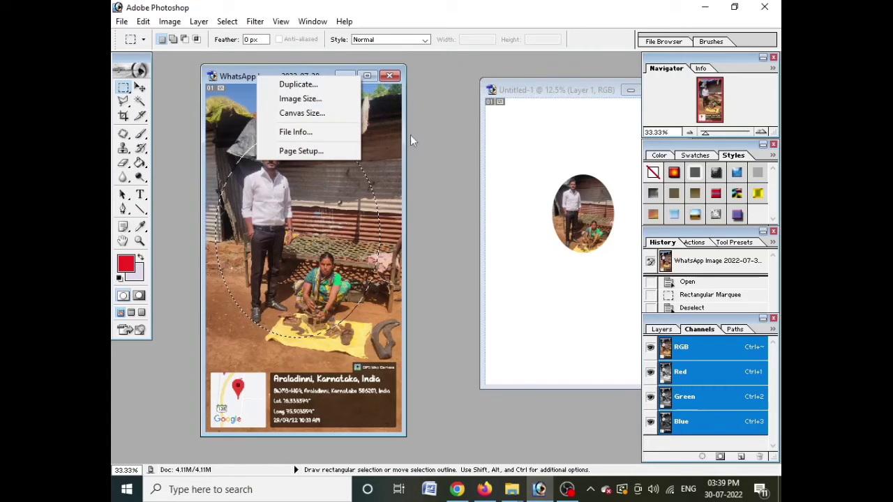
{"action": "left_click", "coordinate": [427, 235]}
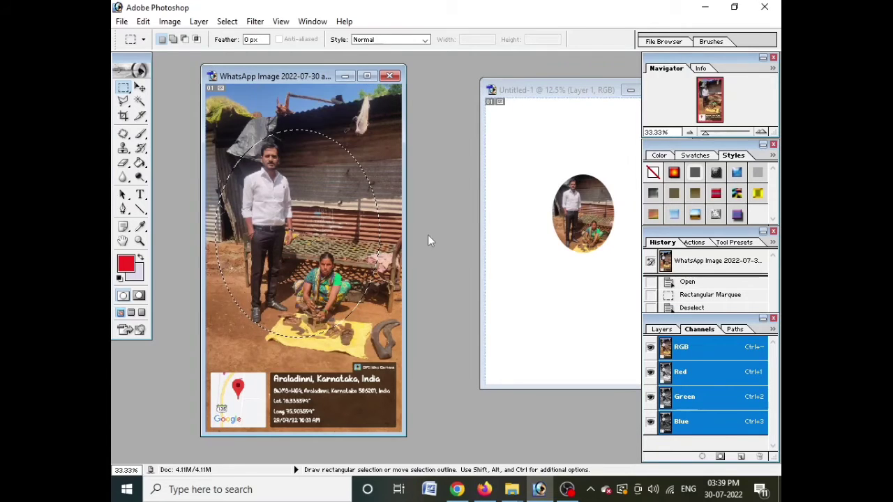
{"action": "left_click", "coordinate": [227, 22]}
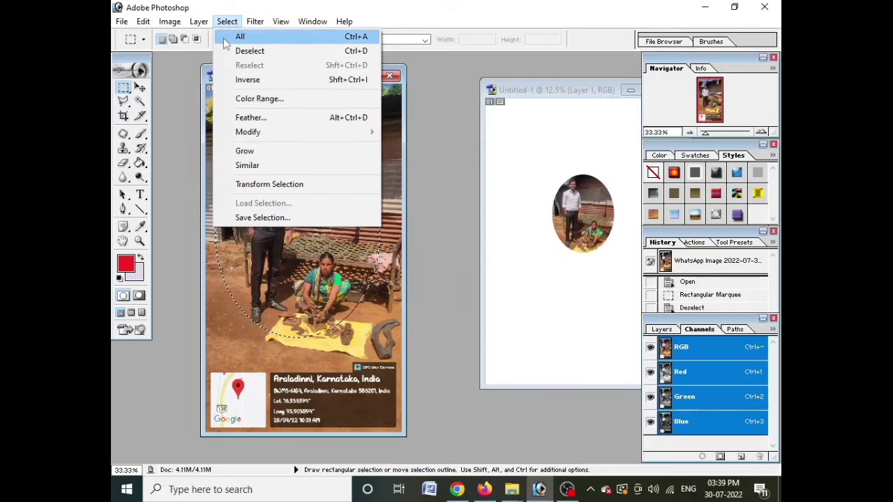
{"action": "left_click", "coordinate": [246, 52]}
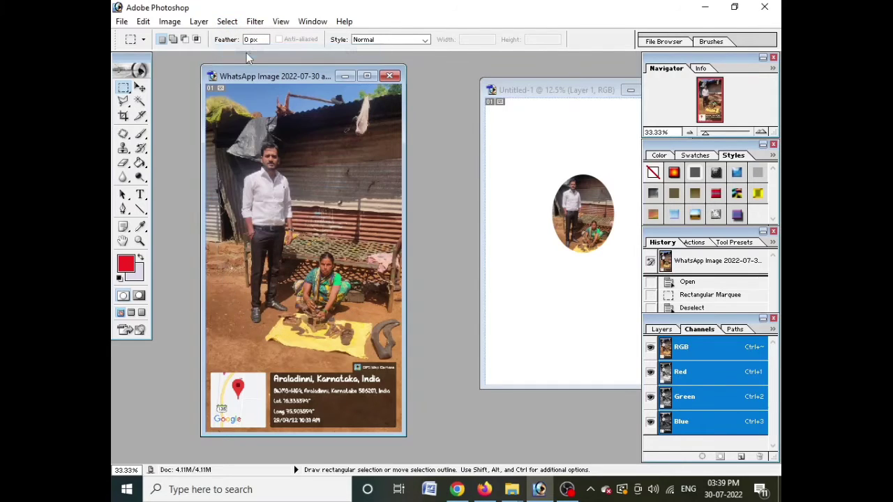
Step: Select the entire photo with the Rectangular Marquee tool active
{"action": "right_click", "coordinate": [256, 77]}
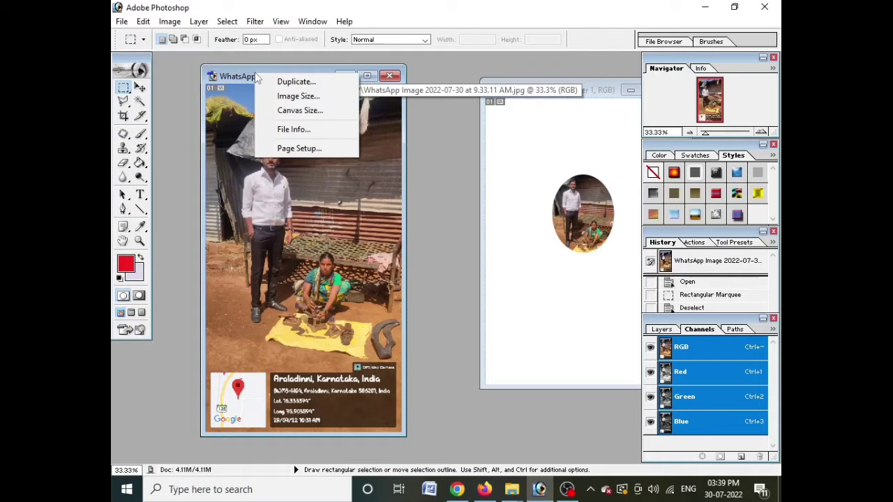
{"action": "left_click", "coordinate": [222, 147]}
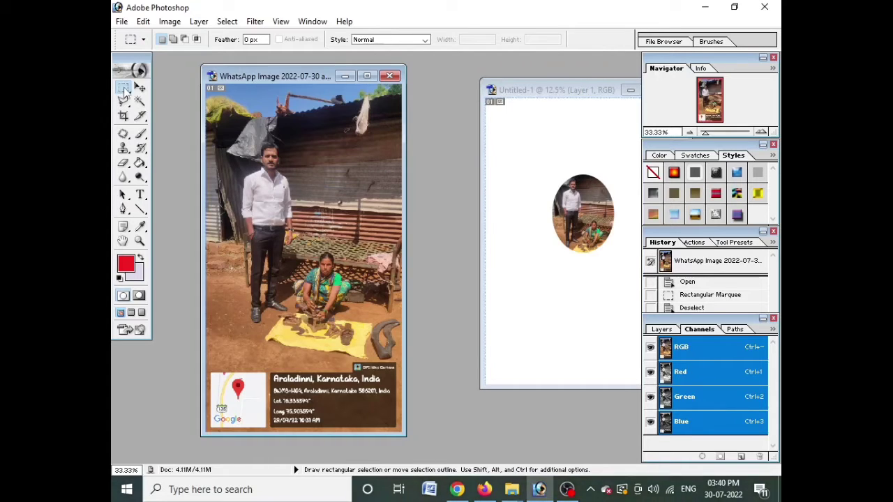
{"action": "left_click", "coordinate": [125, 90]}
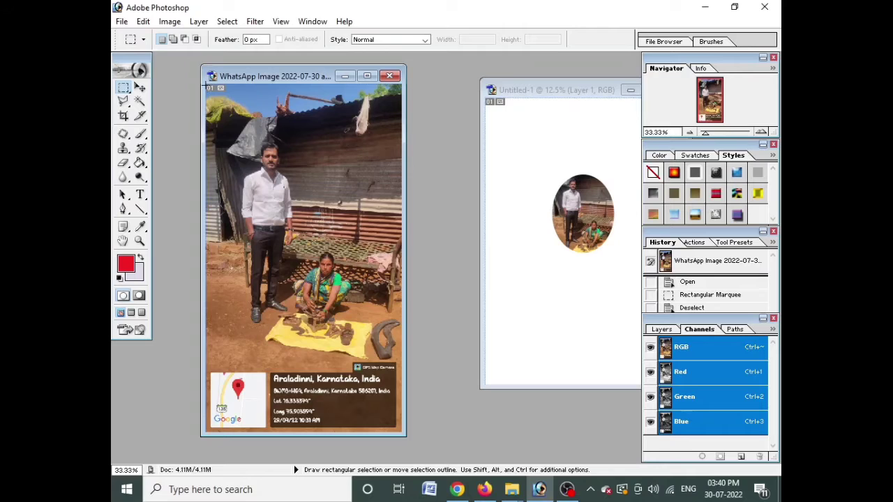
{"action": "key", "text": "ctrl+a"}
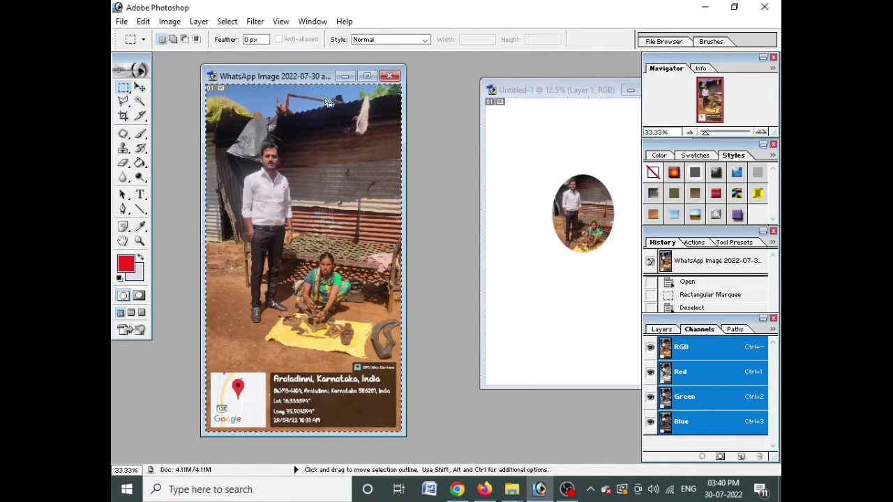
Step: Copy the full-photo selection into the A4 document below the oval picture, and move the document's window beside the photo
{"action": "left_click", "coordinate": [139, 88]}
{"action": "left_click_drag", "start_coordinate": [279, 174], "coordinate": [548, 322]}
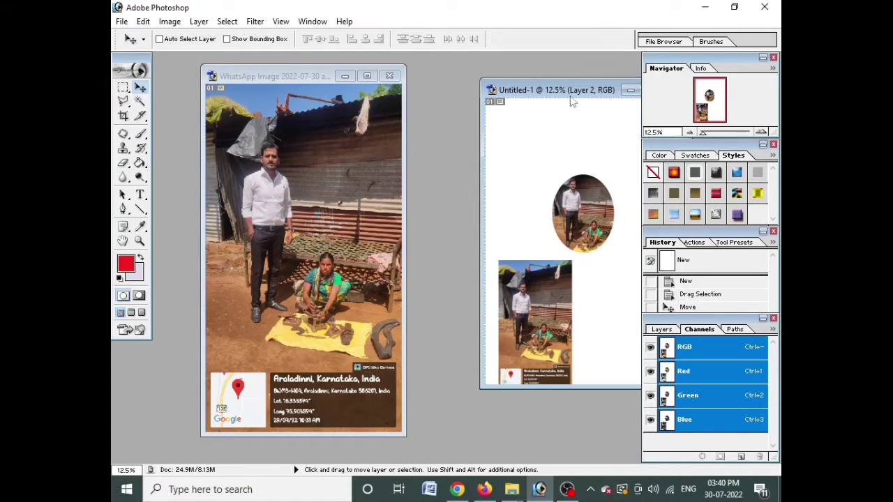
{"action": "left_click_drag", "start_coordinate": [528, 92], "coordinate": [466, 88]}
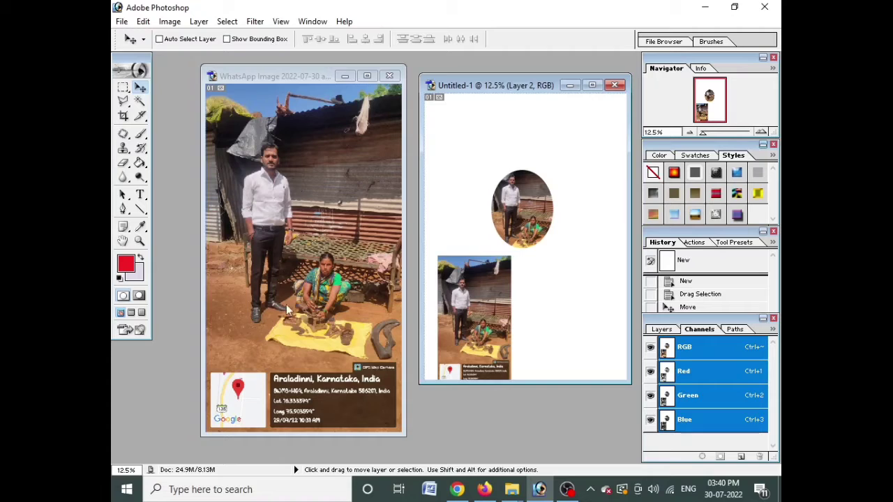
Step: Activate the Polygonal Lasso tool and clear the photo's full-image selection
{"action": "left_click", "coordinate": [123, 101]}
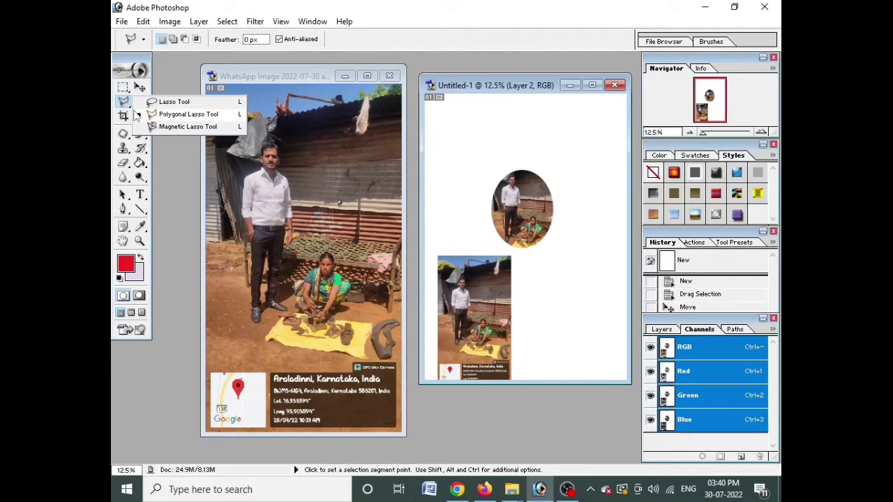
{"action": "left_click", "coordinate": [224, 117]}
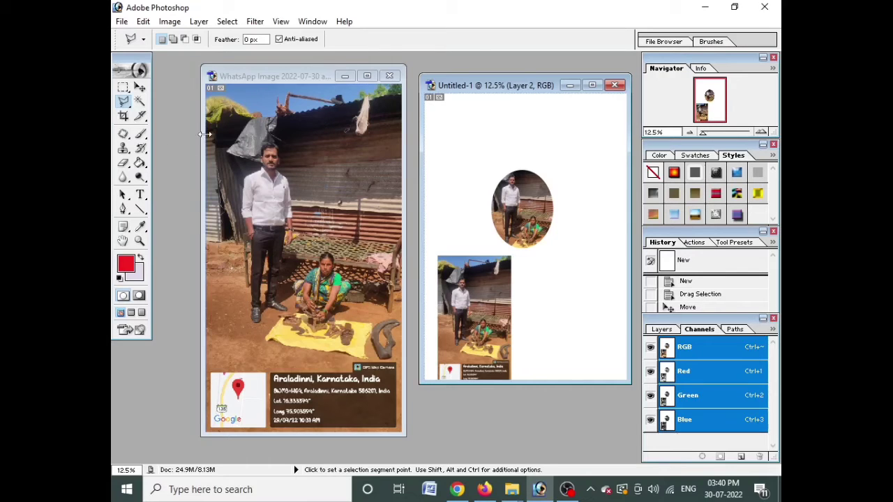
{"action": "left_click", "coordinate": [256, 318]}
{"action": "key", "text": "ctrl+a"}
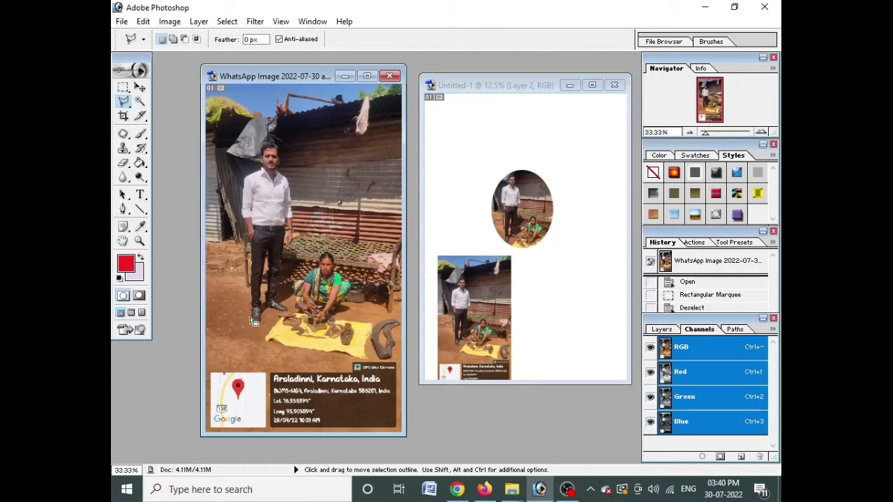
{"action": "left_click", "coordinate": [227, 21]}
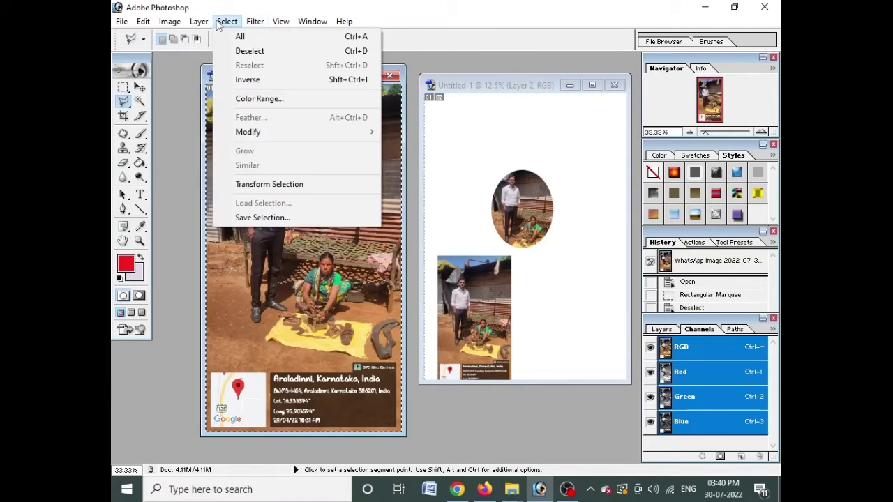
{"action": "left_click", "coordinate": [245, 51]}
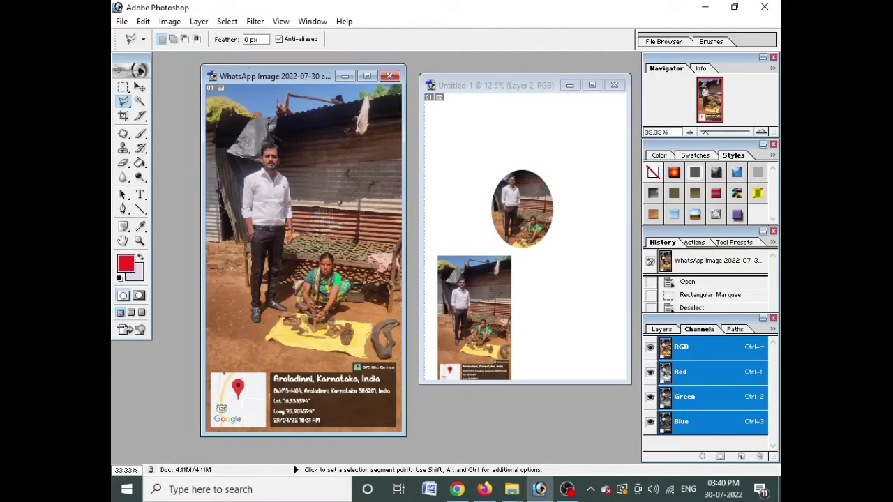
Step: Maximize the photo's window and zoom in to 66.67% on the standing man and seated woman
{"action": "left_click", "coordinate": [124, 101]}
{"action": "left_click", "coordinate": [167, 114]}
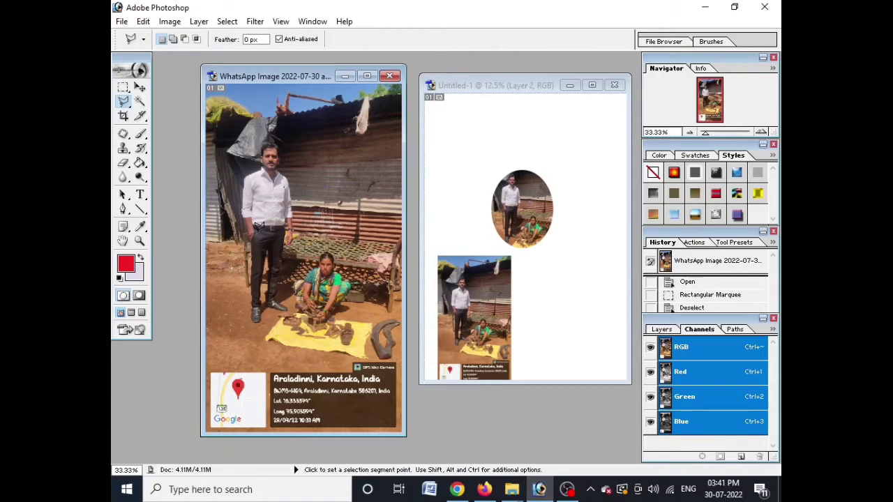
{"action": "left_click", "coordinate": [367, 75]}
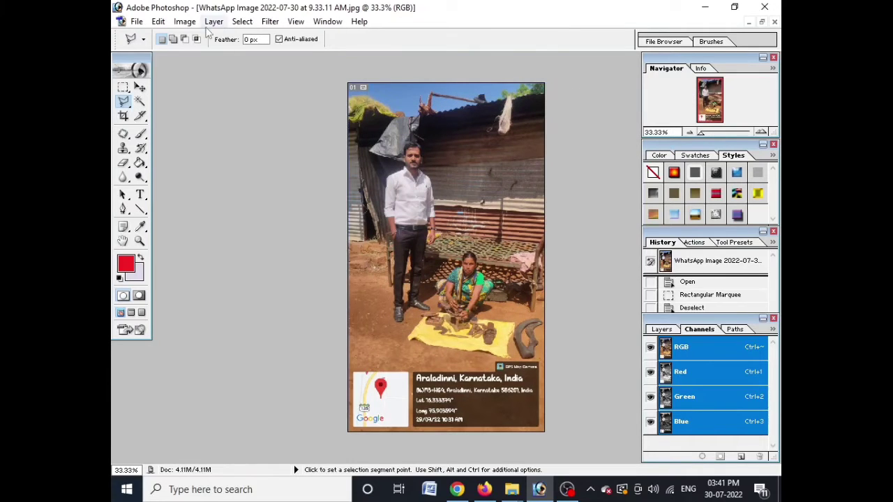
{"action": "left_click", "coordinate": [139, 241]}
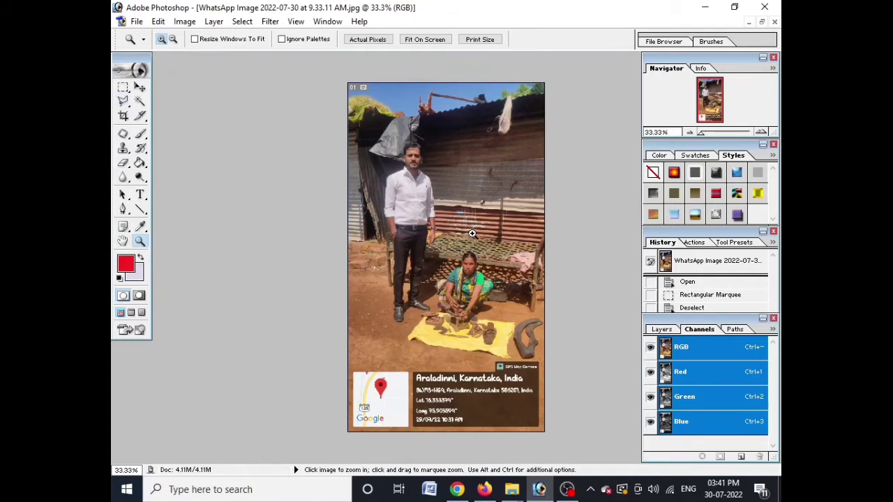
{"action": "left_click", "coordinate": [467, 237]}
{"action": "left_click", "coordinate": [465, 236]}
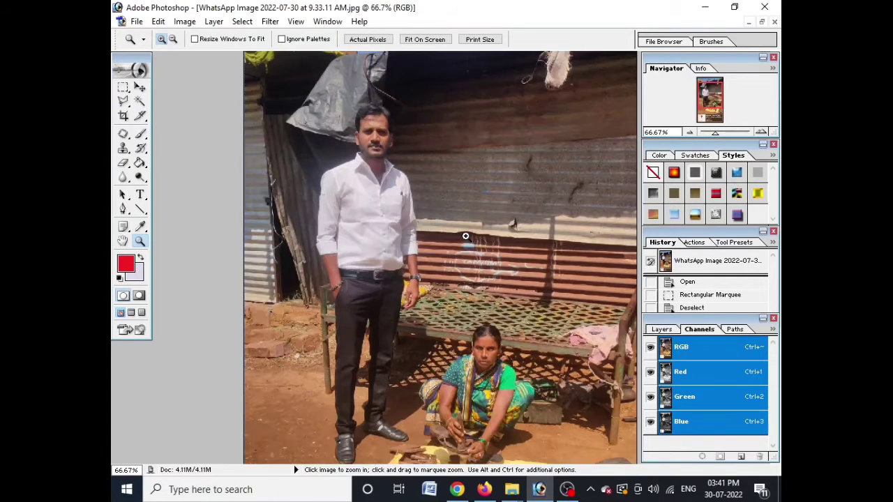
Step: Try to outline the standing man from shoe to head and back with the Polygonal Lasso tool, and clear the selection
{"action": "left_click", "coordinate": [124, 104]}
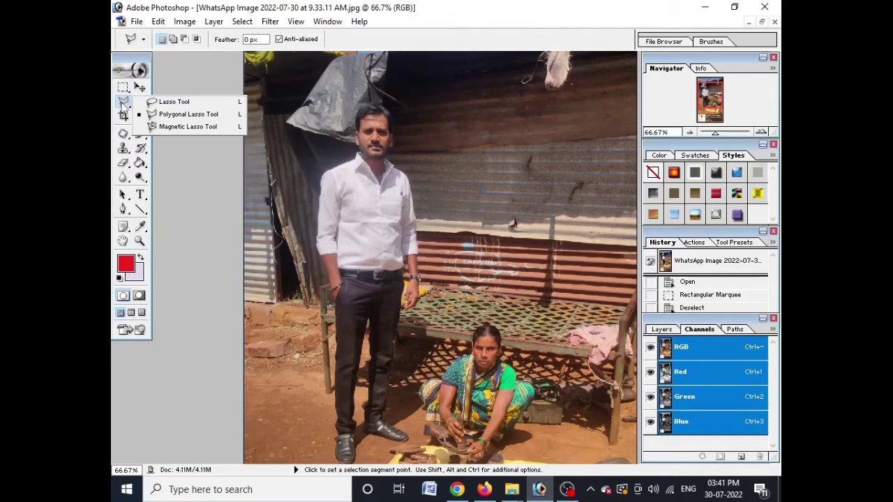
{"action": "left_click", "coordinate": [171, 115]}
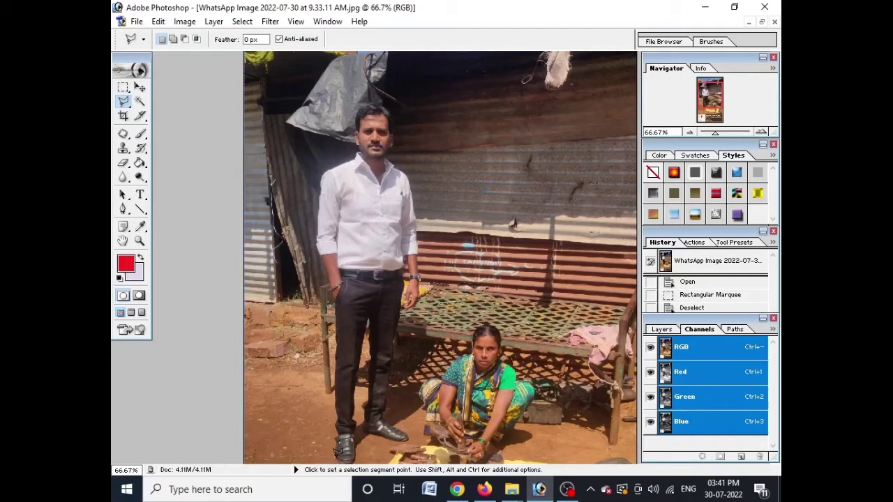
{"action": "left_click", "coordinate": [341, 434]}
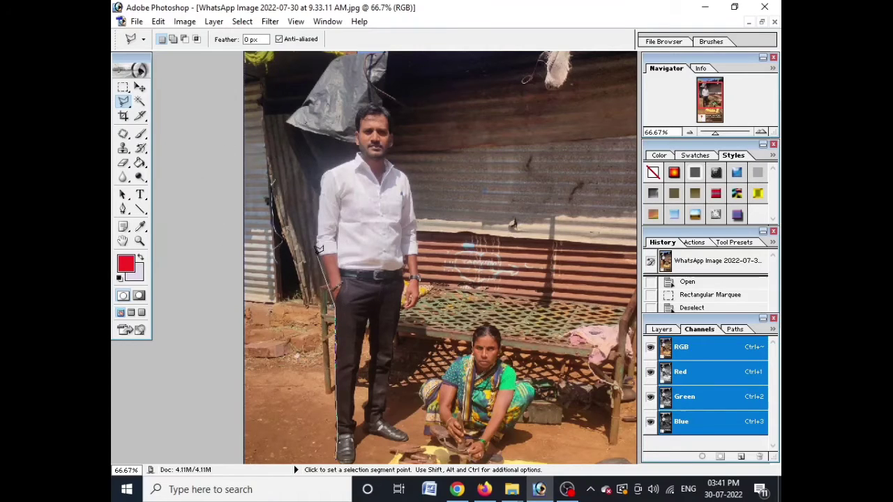
{"action": "left_click", "coordinate": [318, 248]}
{"action": "left_click", "coordinate": [321, 179]}
{"action": "left_click", "coordinate": [338, 166]}
{"action": "left_click", "coordinate": [348, 156]}
{"action": "left_click", "coordinate": [357, 144]}
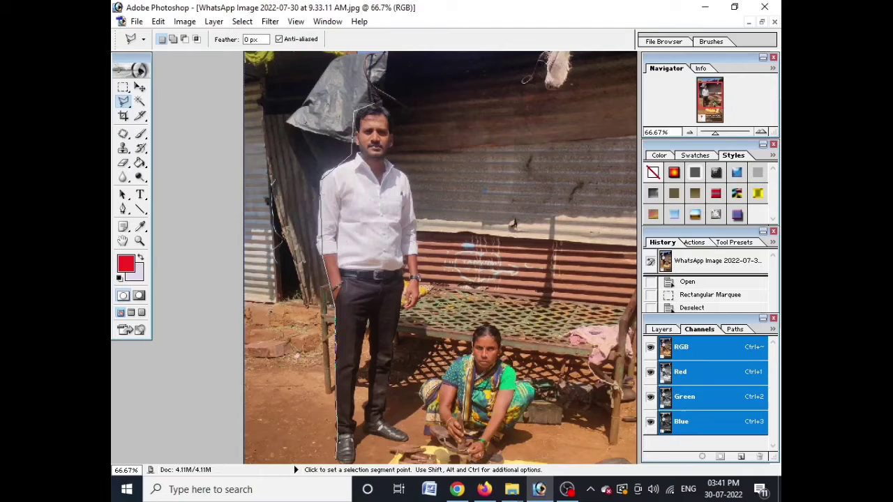
{"action": "left_click", "coordinate": [366, 102]}
{"action": "left_click", "coordinate": [395, 151]}
{"action": "left_click", "coordinate": [410, 175]}
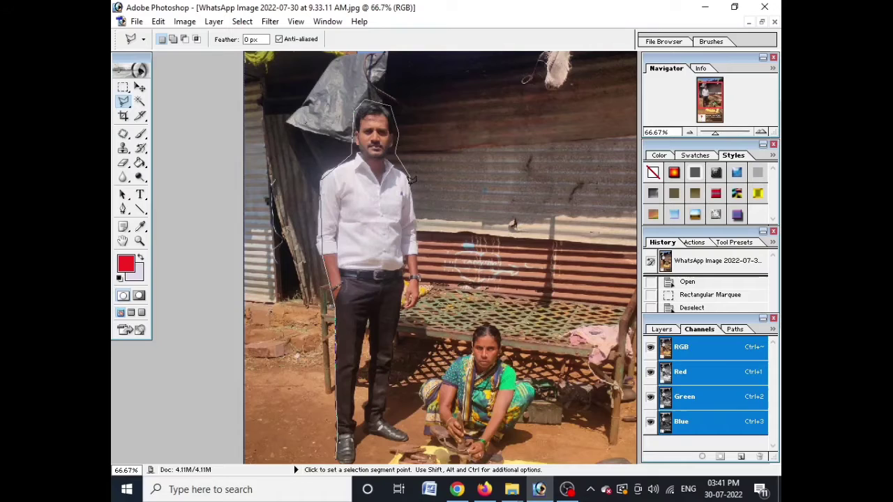
{"action": "left_click", "coordinate": [415, 214]}
{"action": "left_click", "coordinate": [416, 251]}
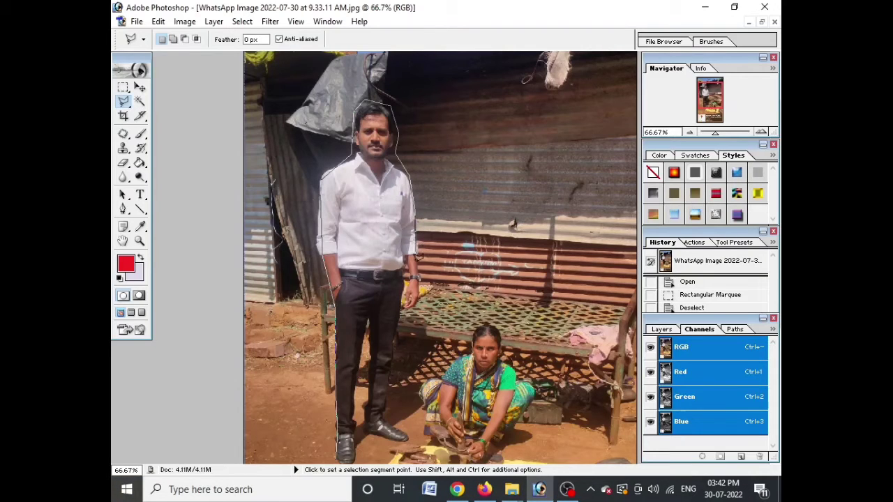
{"action": "left_click", "coordinate": [419, 281]}
{"action": "left_click", "coordinate": [411, 438]}
{"action": "scroll", "coordinate": [411, 438], "scroll_direction": "down", "scroll_amount": 4}
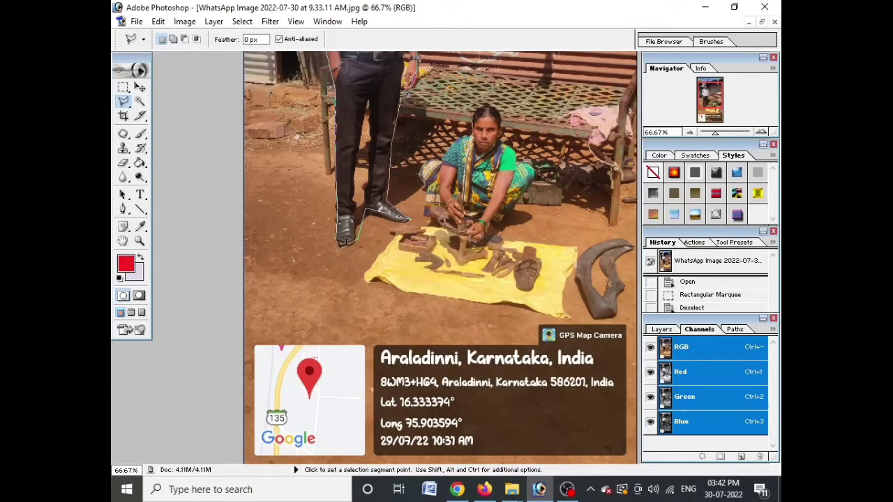
{"action": "double_click", "coordinate": [336, 235]}
{"action": "key", "text": "ctrl+d"}
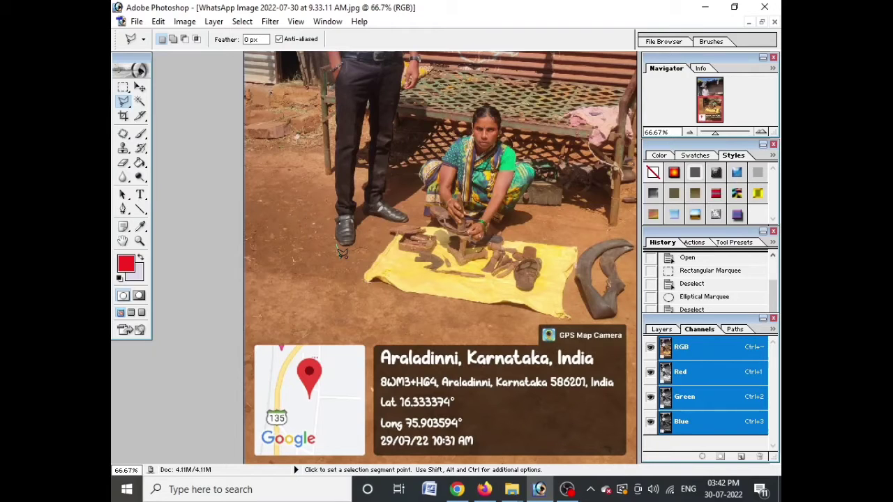
Step: Select the standing man with a closed Polygonal Lasso outline around his body and shoes, leaving out the gap between his legs
{"action": "left_click", "coordinate": [336, 244]}
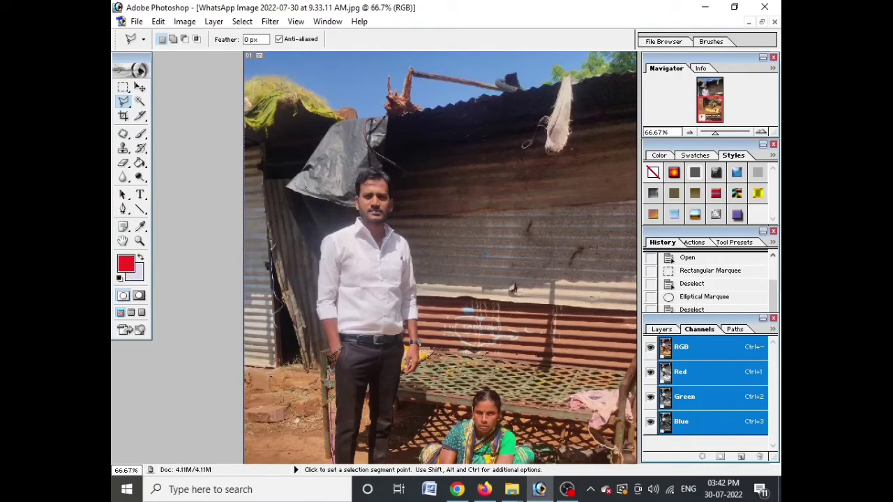
{"action": "left_click", "coordinate": [331, 354]}
{"action": "left_click", "coordinate": [314, 285]}
{"action": "left_click", "coordinate": [347, 224]}
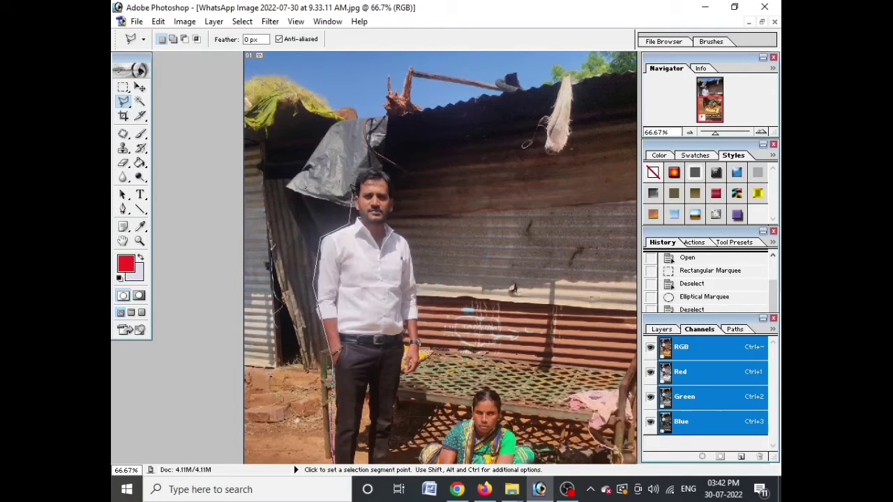
{"action": "left_click", "coordinate": [358, 161]}
{"action": "left_click", "coordinate": [411, 236]}
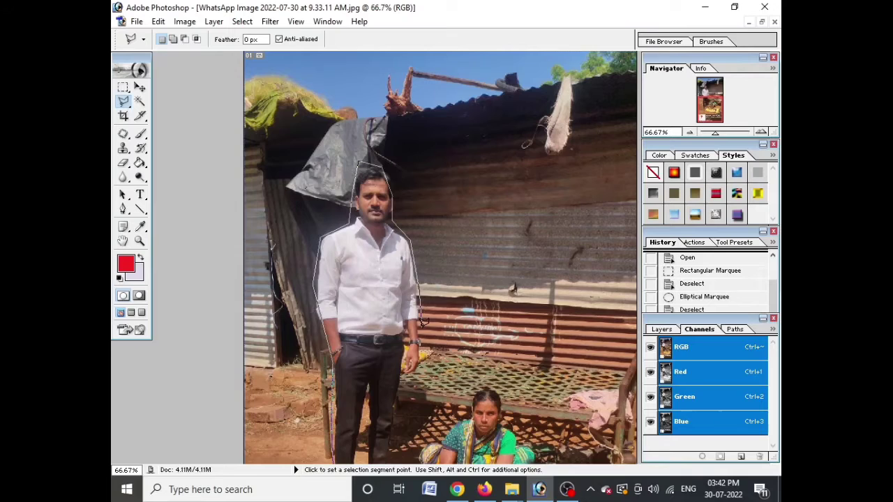
{"action": "left_click", "coordinate": [421, 325]}
{"action": "left_click", "coordinate": [403, 379]}
{"action": "left_click_drag", "start_coordinate": [453, 371], "coordinate": [457, 152]}
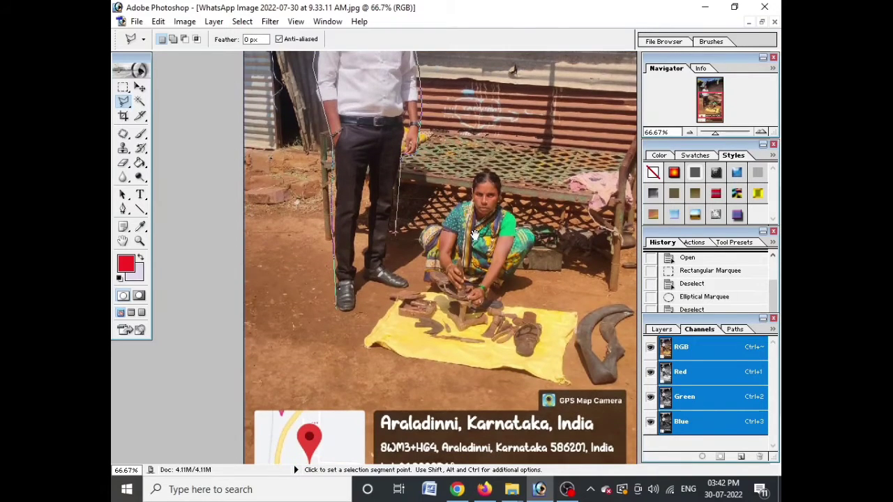
{"action": "left_click_drag", "start_coordinate": [476, 304], "coordinate": [472, 232]}
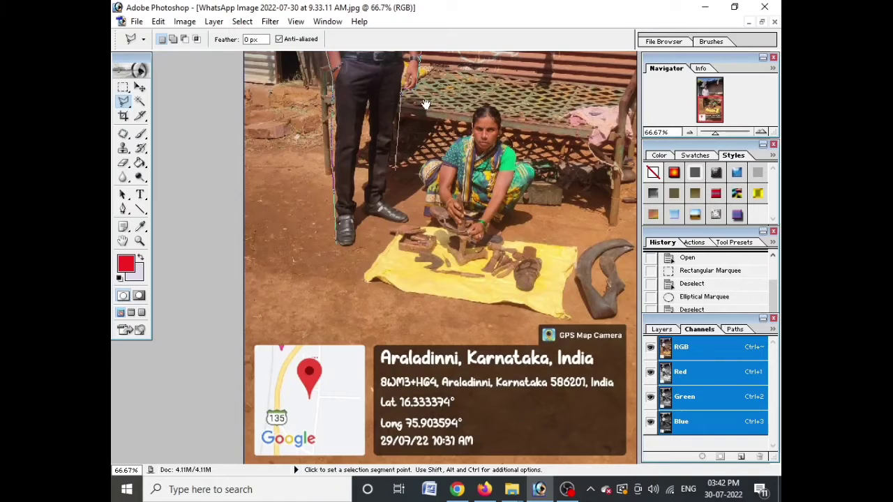
{"action": "left_click_drag", "start_coordinate": [426, 265], "coordinate": [421, 286]}
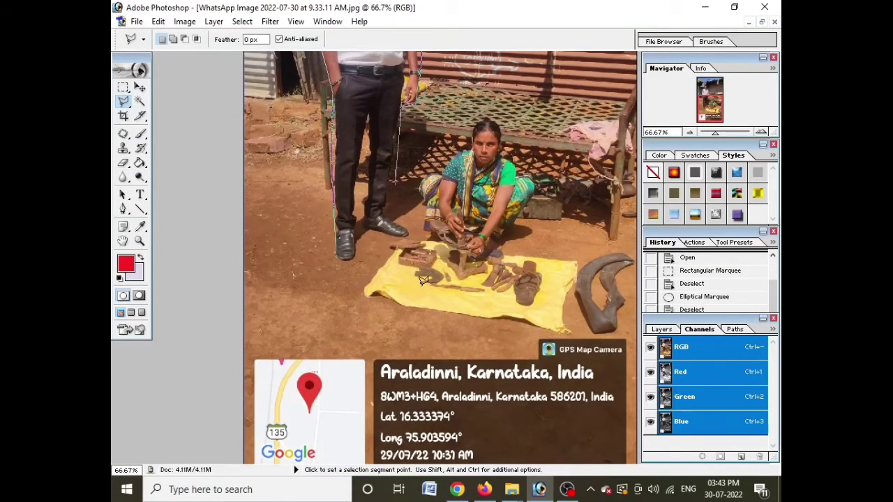
{"action": "scroll", "coordinate": [422, 279], "scroll_direction": "up", "scroll_amount": 5}
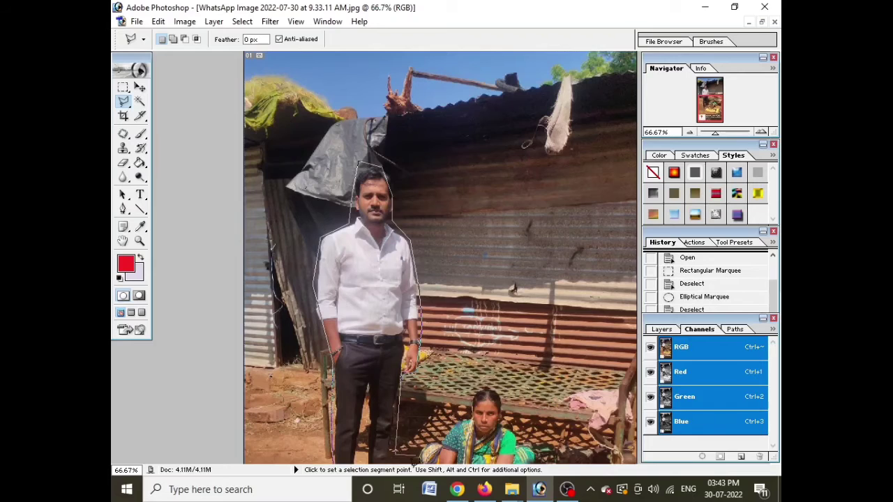
{"action": "scroll", "coordinate": [411, 460], "scroll_direction": "down", "scroll_amount": 5}
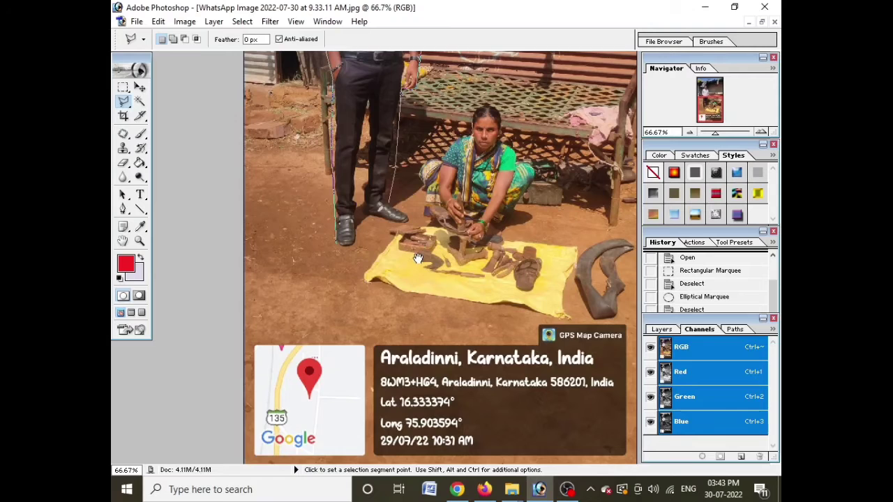
{"action": "scroll", "coordinate": [419, 255], "scroll_direction": "up", "scroll_amount": 2}
{"action": "scroll", "coordinate": [463, 250], "scroll_direction": "up", "scroll_amount": 6}
{"action": "scroll", "coordinate": [419, 237], "scroll_direction": "down", "scroll_amount": 7}
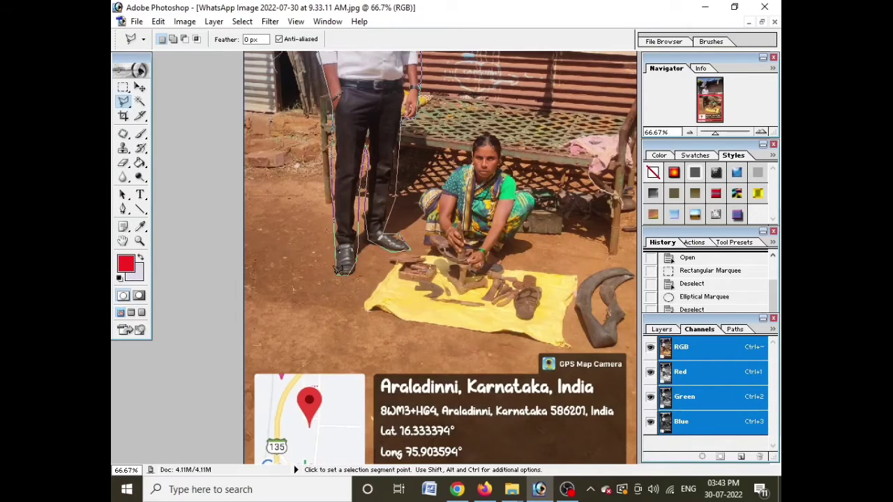
{"action": "double_click", "coordinate": [339, 271]}
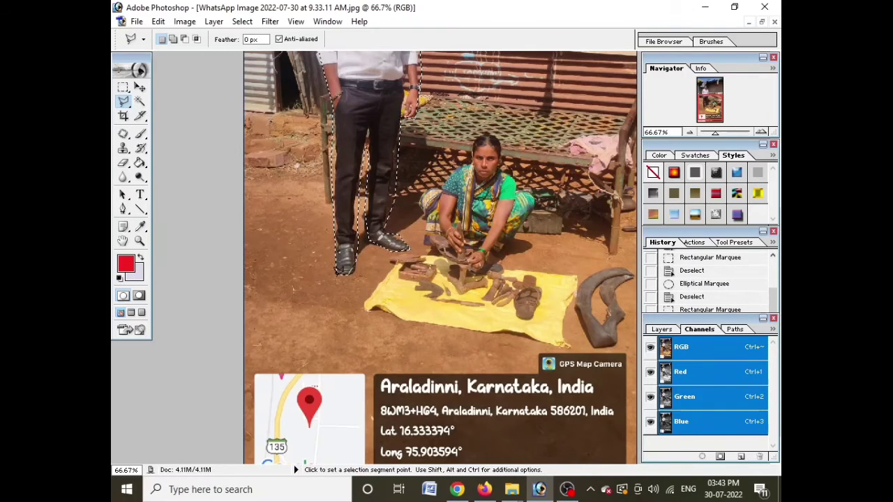
{"action": "scroll", "coordinate": [440, 258], "scroll_direction": "up", "scroll_amount": 4}
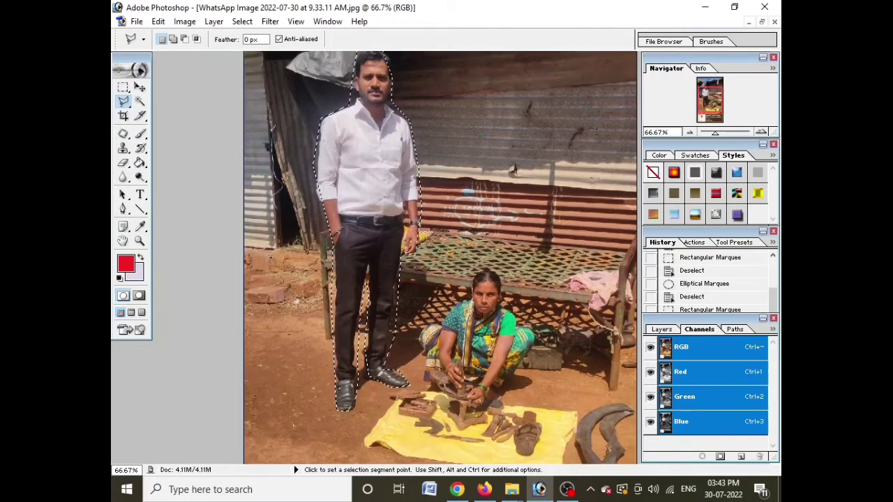
{"action": "scroll", "coordinate": [440, 258], "scroll_direction": "up", "scroll_amount": 1}
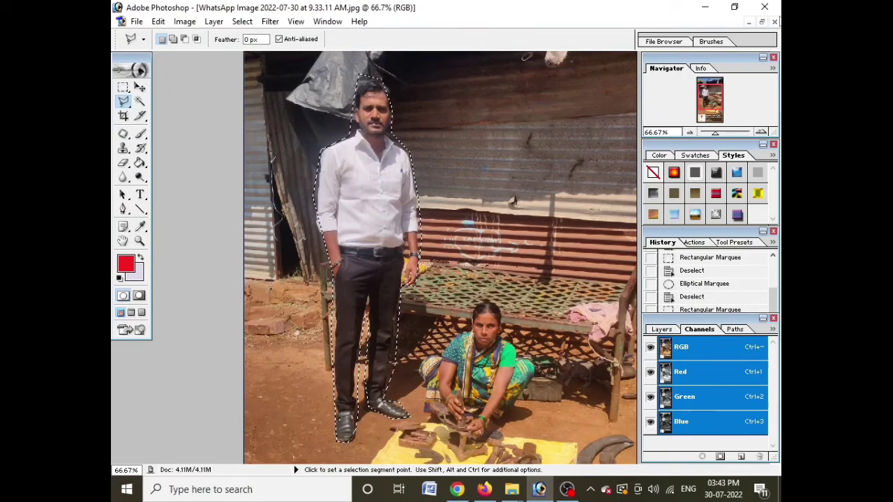
Step: Restore the photo's window size and copy the selected man with the Move tool into the empty right side of the A4 page
{"action": "left_click", "coordinate": [761, 22]}
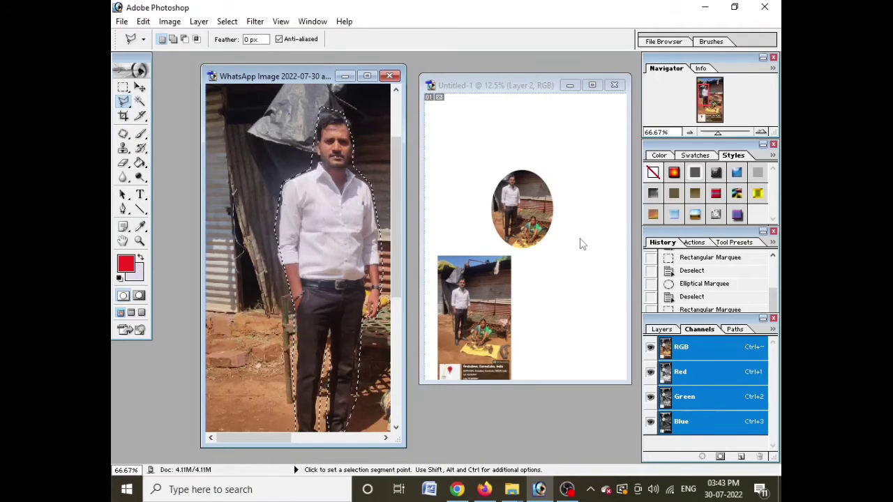
{"action": "left_click", "coordinate": [139, 86]}
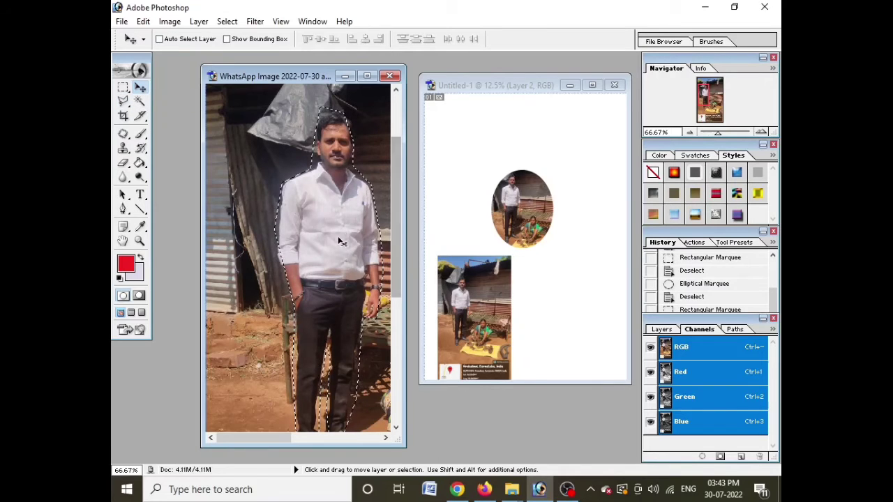
{"action": "mouse_move", "coordinate": [338, 242]}
{"action": "left_mouse_down"}
{"action": "mouse_move", "coordinate": [514, 273]}
{"action": "mouse_move", "coordinate": [558, 263]}
{"action": "mouse_move", "coordinate": [575, 292]}
{"action": "left_mouse_up"}
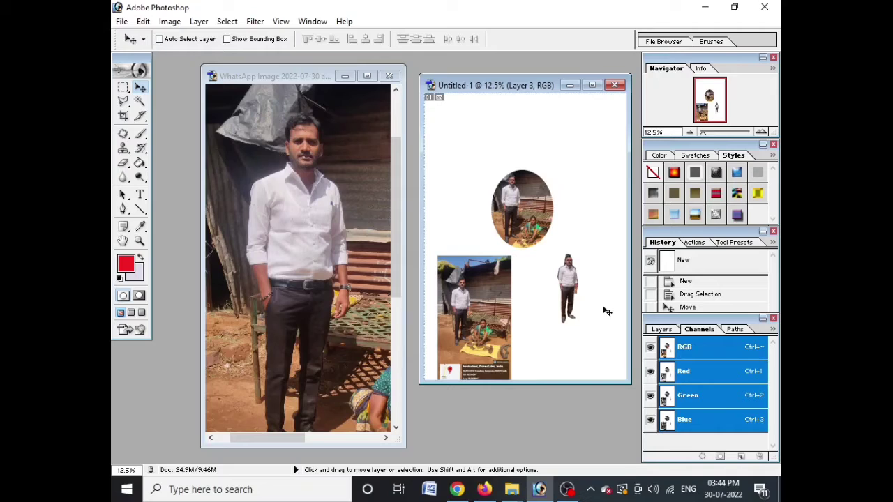
{"action": "left_click_drag", "start_coordinate": [573, 292], "coordinate": [579, 272]}
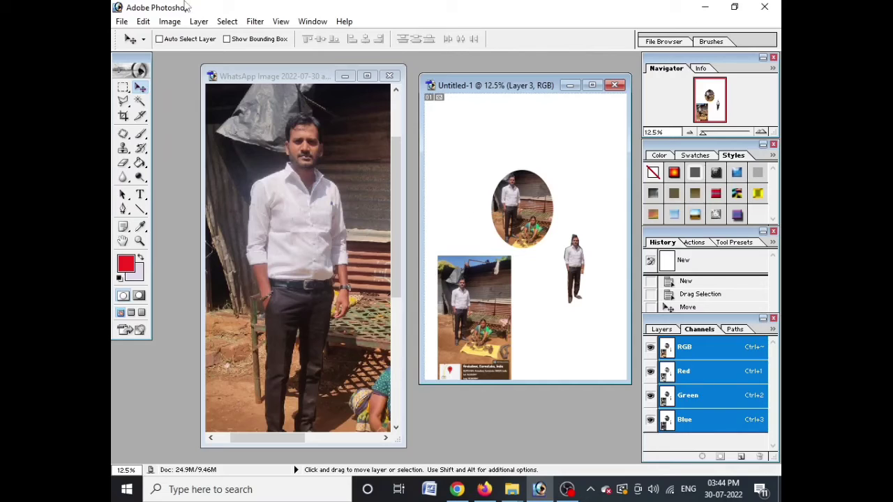
Step: Enlarge the man's cutout proportionally with Free Transform to about 324% of its width and height
{"action": "left_click", "coordinate": [170, 21]}
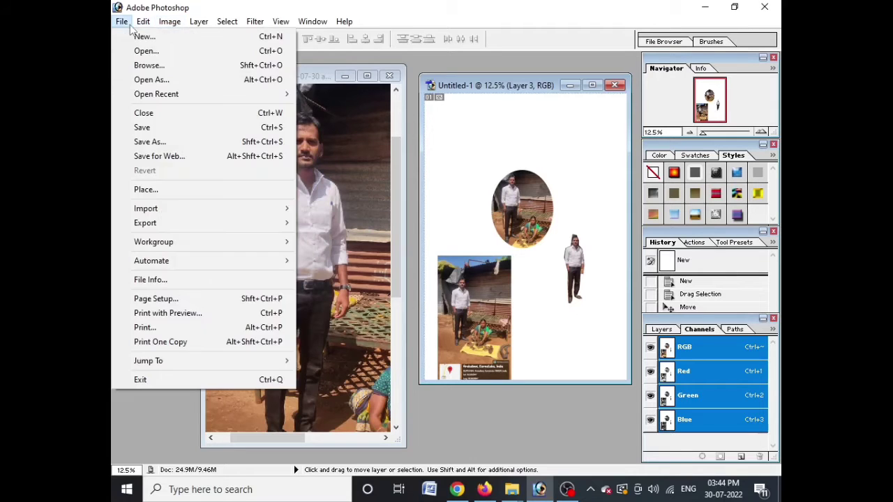
{"action": "mouse_move", "coordinate": [144, 22]}
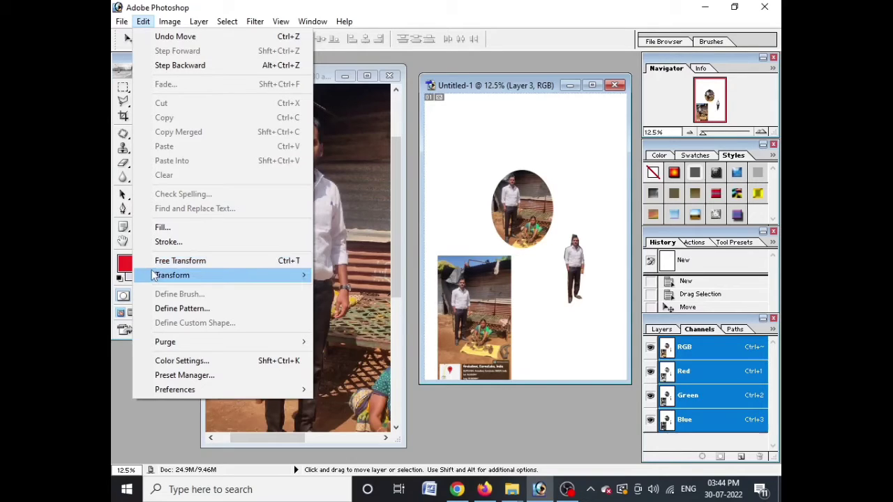
{"action": "left_click", "coordinate": [299, 262]}
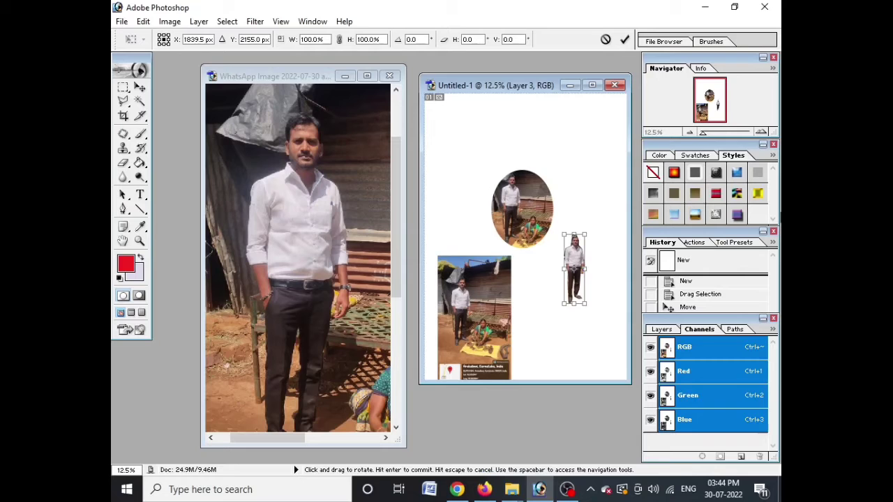
{"action": "left_click", "coordinate": [143, 21]}
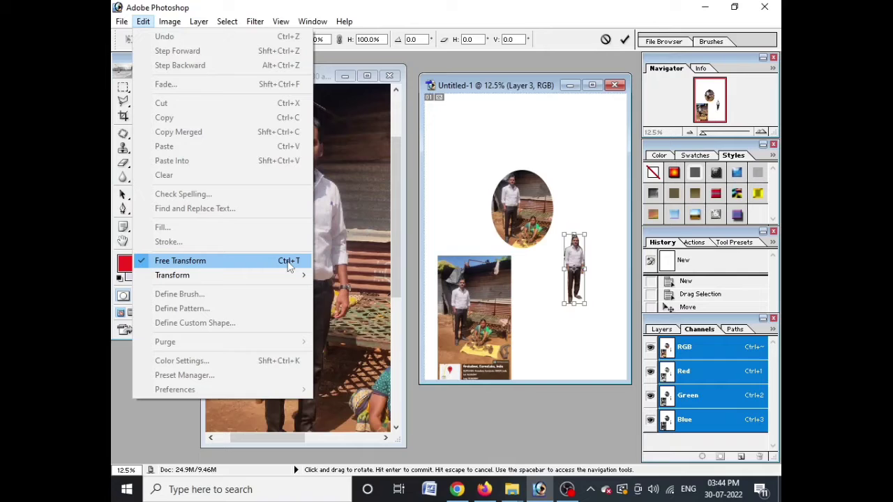
{"action": "mouse_move", "coordinate": [174, 23]}
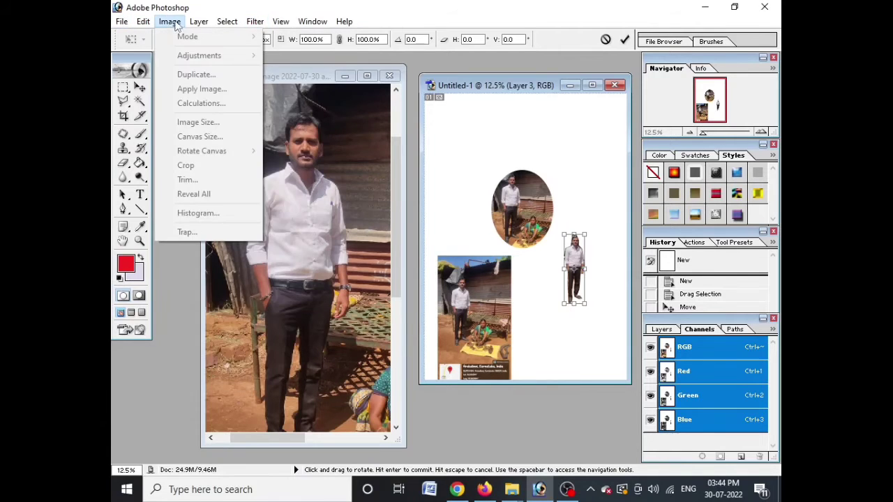
{"action": "mouse_move", "coordinate": [143, 21]}
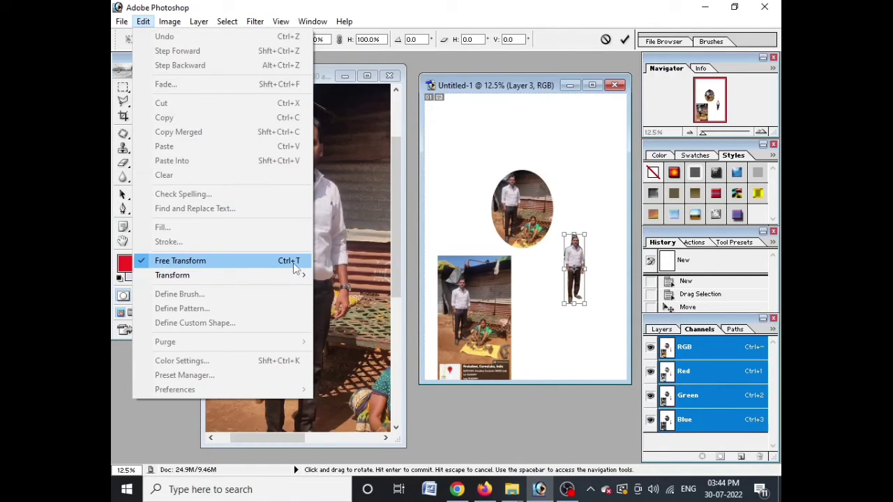
{"action": "left_click", "coordinate": [221, 263]}
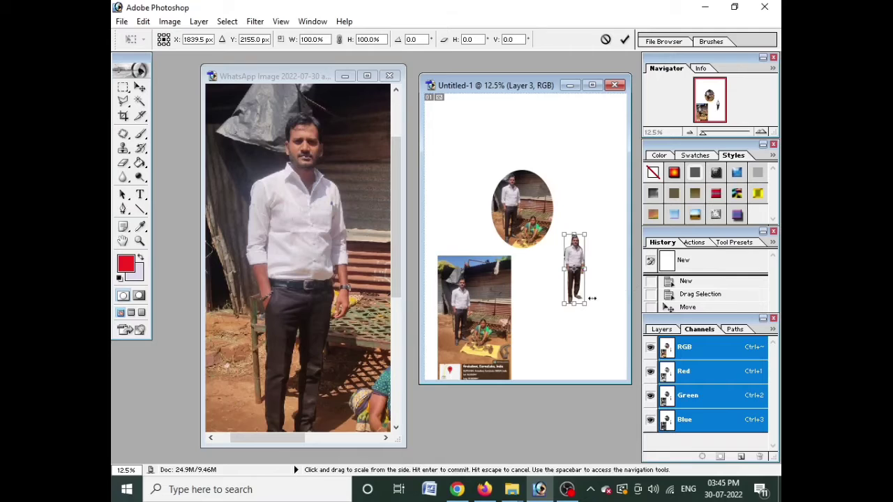
{"action": "left_click_drag", "start_coordinate": [586, 304], "coordinate": [601, 360]}
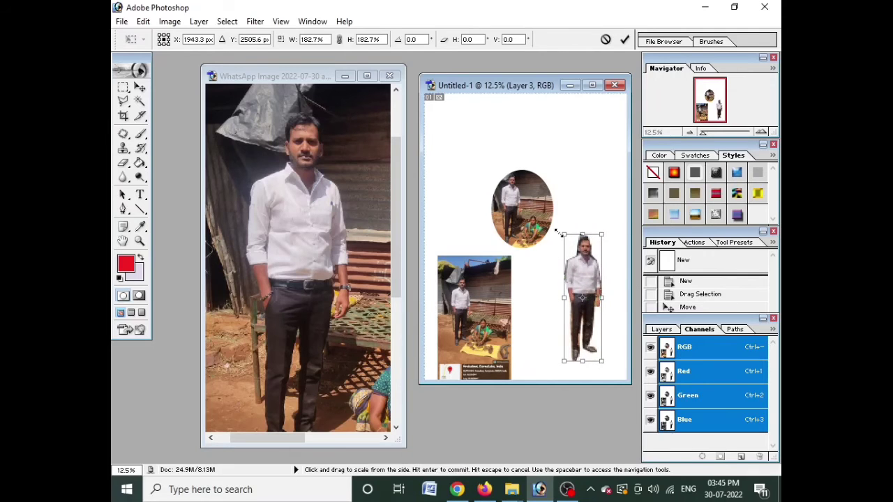
{"action": "left_click_drag", "start_coordinate": [564, 235], "coordinate": [534, 136]}
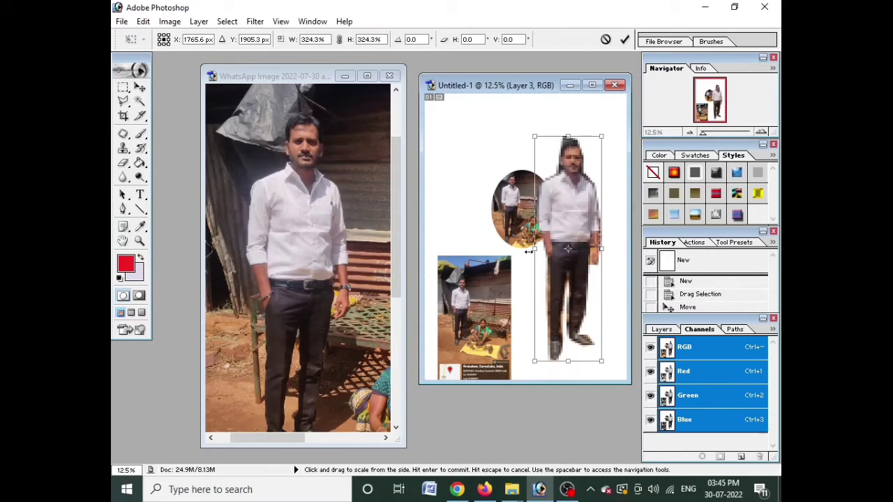
Step: Stretch the cutout to about 508.5% width and 350.2% height, move it to the upper middle of the page, and apply the transform
{"action": "left_click_drag", "start_coordinate": [534, 249], "coordinate": [502, 251]}
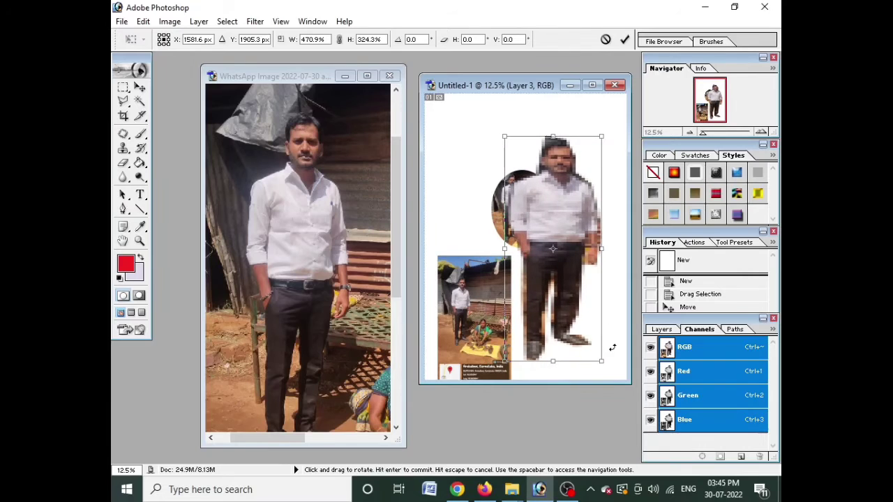
{"action": "left_click_drag", "start_coordinate": [600, 360], "coordinate": [606, 376]}
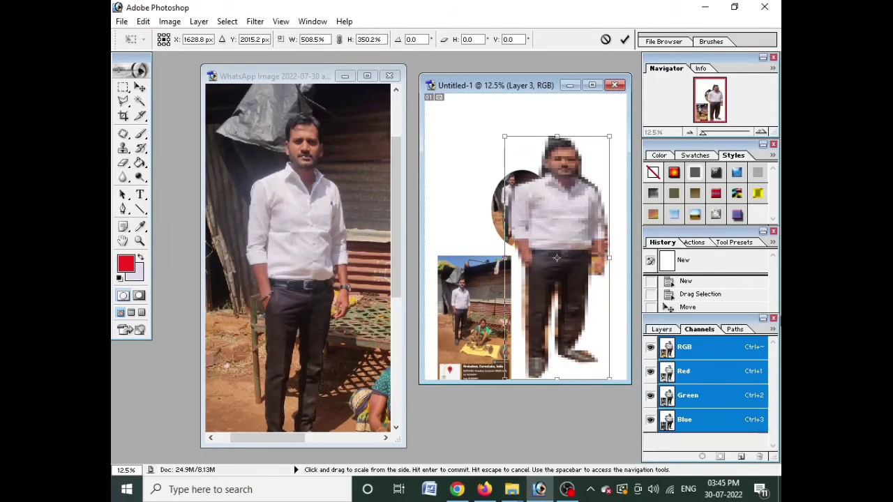
{"action": "left_click_drag", "start_coordinate": [559, 246], "coordinate": [530, 209]}
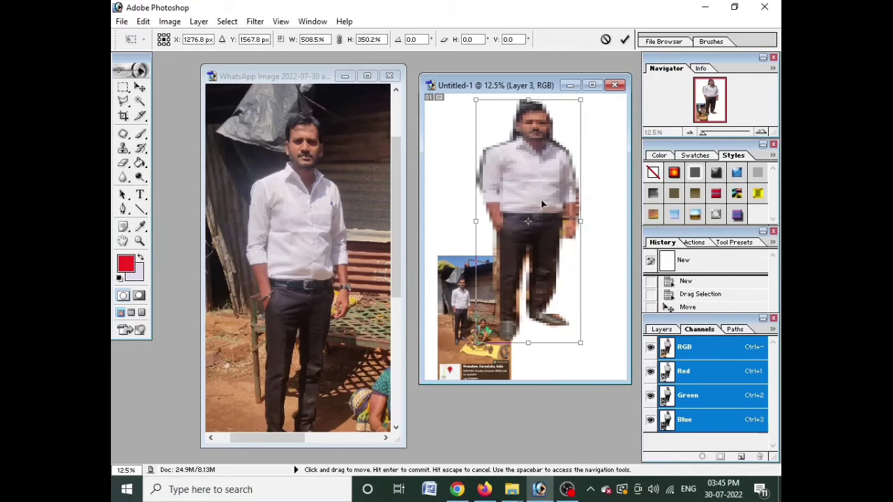
{"action": "key", "text": "Return"}
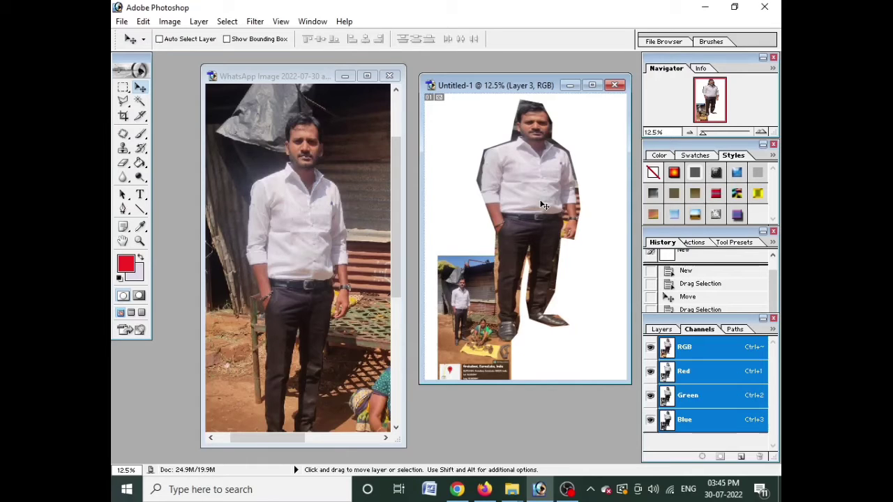
Step: Zoom the A4 page to 13.75% and arrange its window side by side with the photo's window
{"action": "left_click_drag", "start_coordinate": [534, 86], "coordinate": [404, 78]}
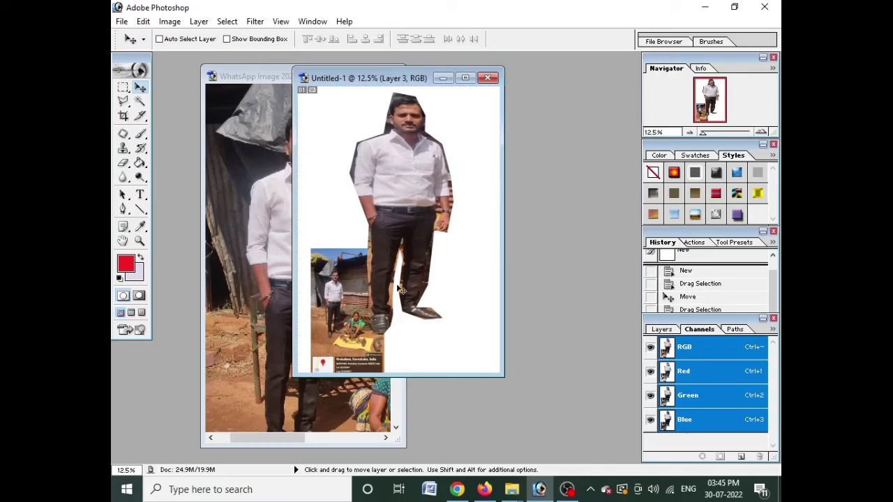
{"action": "scroll", "coordinate": [497, 347], "scroll_direction": "up", "scroll_amount": 1}
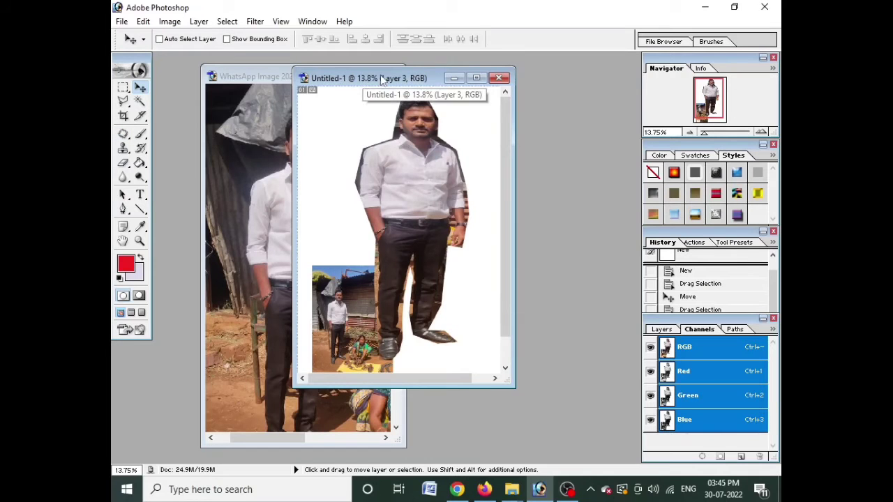
{"action": "left_click_drag", "start_coordinate": [380, 74], "coordinate": [510, 87]}
{"action": "left_click_drag", "start_coordinate": [300, 77], "coordinate": [256, 57]}
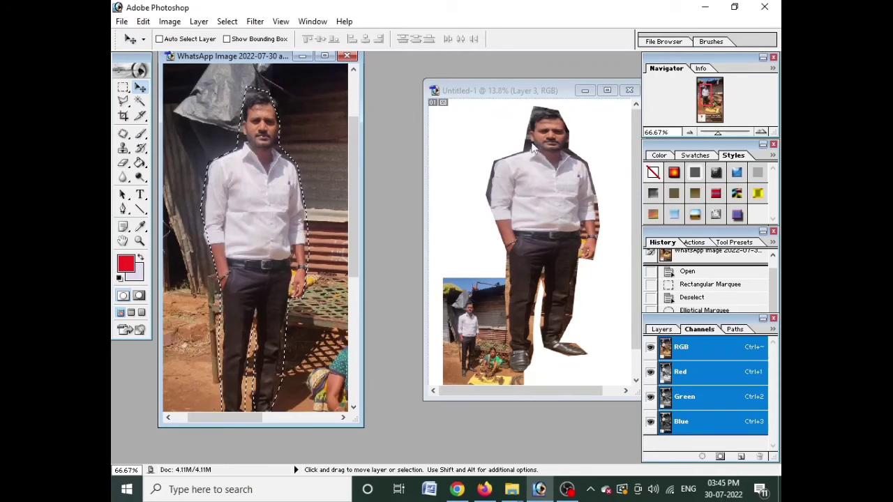
{"action": "left_click", "coordinate": [516, 96]}
{"action": "left_click_drag", "start_coordinate": [516, 96], "coordinate": [511, 99]}
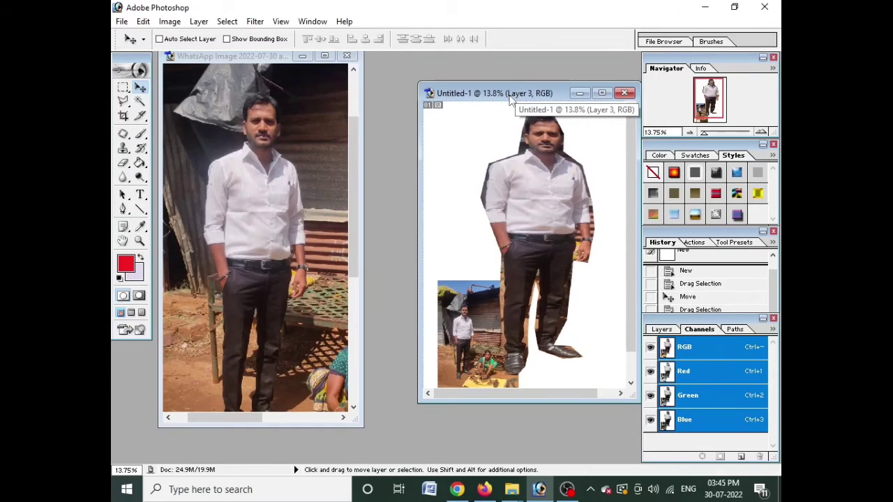
Step: Fill the area around the man's cutout with the red foreground colour using the Paint Bucket
{"action": "left_click", "coordinate": [140, 162]}
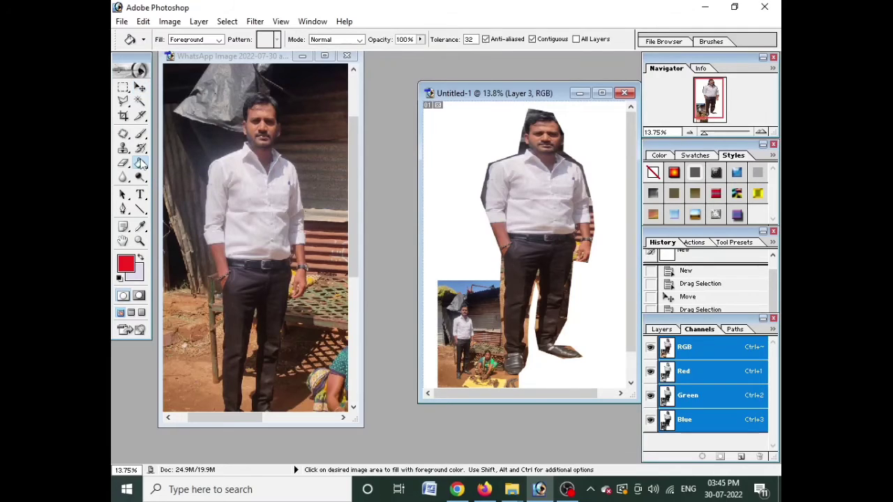
{"action": "left_click", "coordinate": [466, 169]}
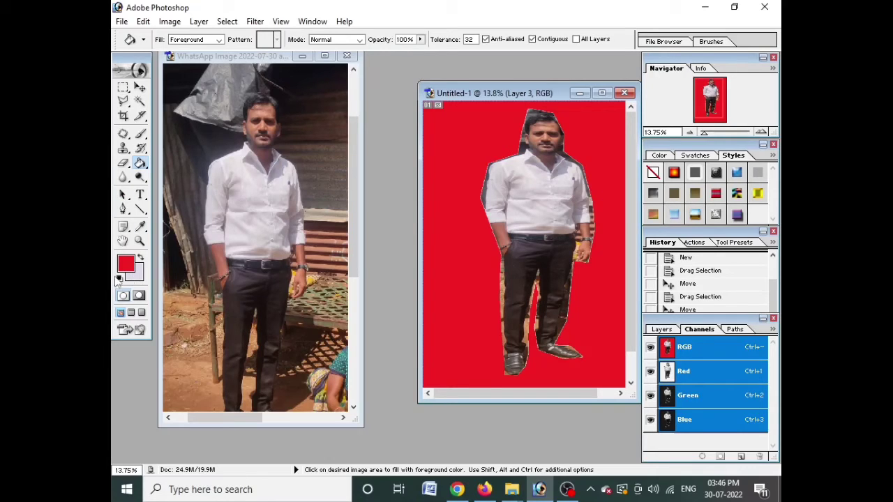
{"action": "left_click", "coordinate": [127, 263]}
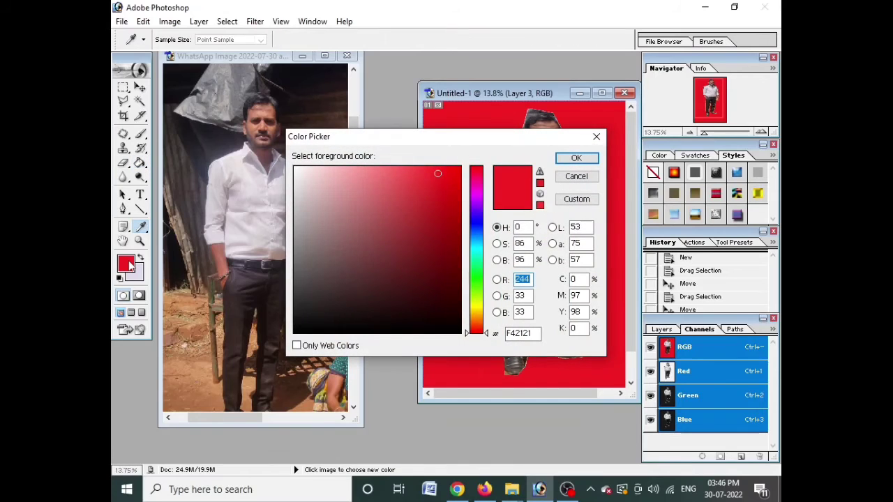
{"action": "left_click", "coordinate": [596, 137]}
{"action": "key", "text": "g"}
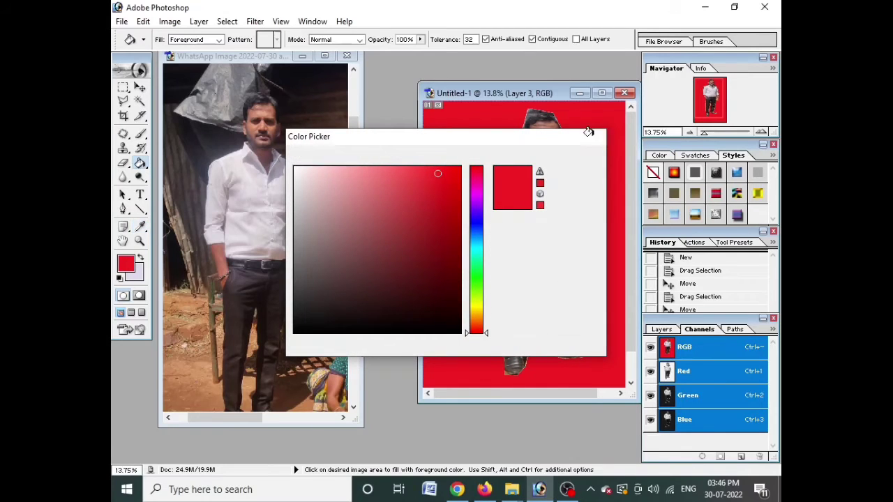
Step: Choose a blue in the foreground Color Picker and set the foreground colour to its custom match, PANTONE Blue 072 C
{"action": "left_click", "coordinate": [125, 263]}
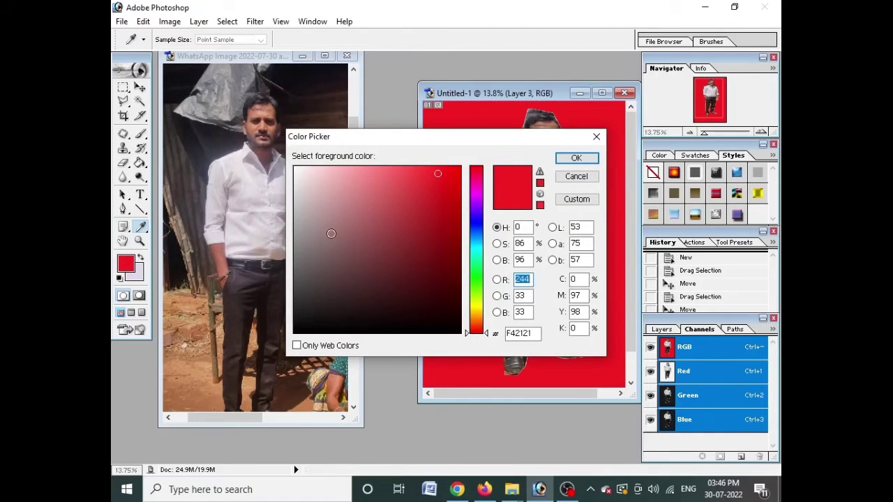
{"action": "left_click", "coordinate": [413, 231]}
{"action": "left_click", "coordinate": [472, 225]}
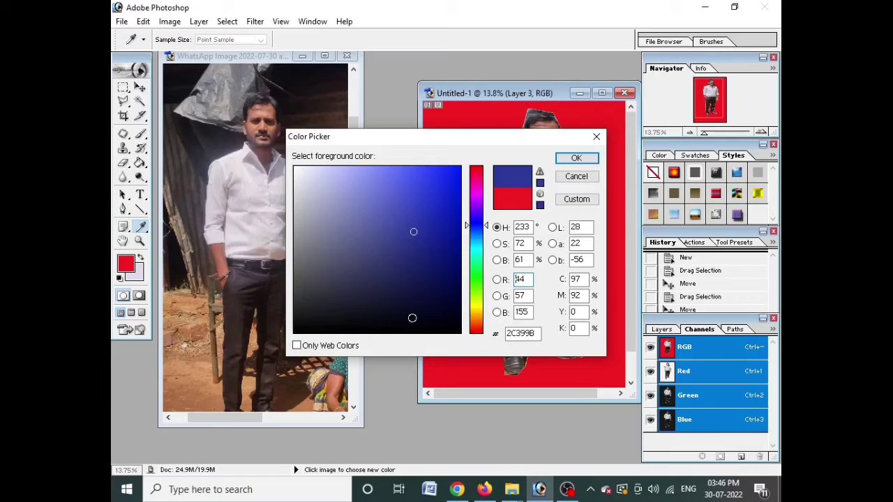
{"action": "left_click", "coordinate": [445, 177]}
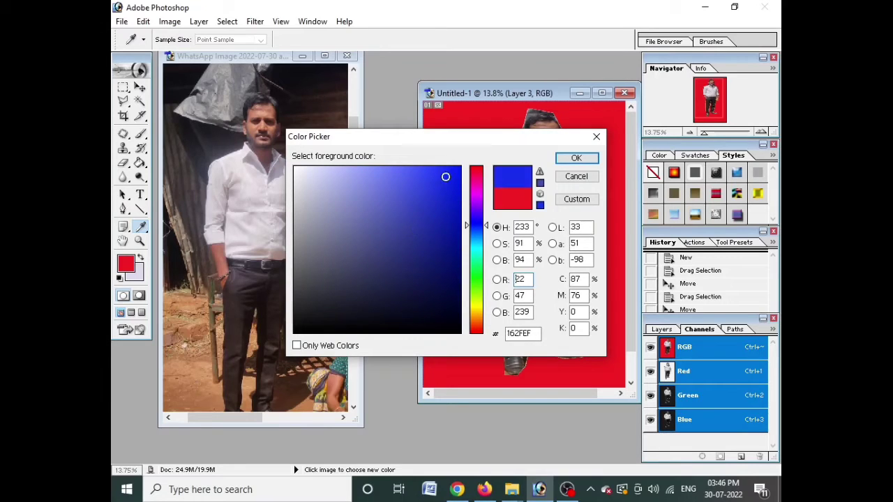
{"action": "left_click", "coordinate": [447, 197]}
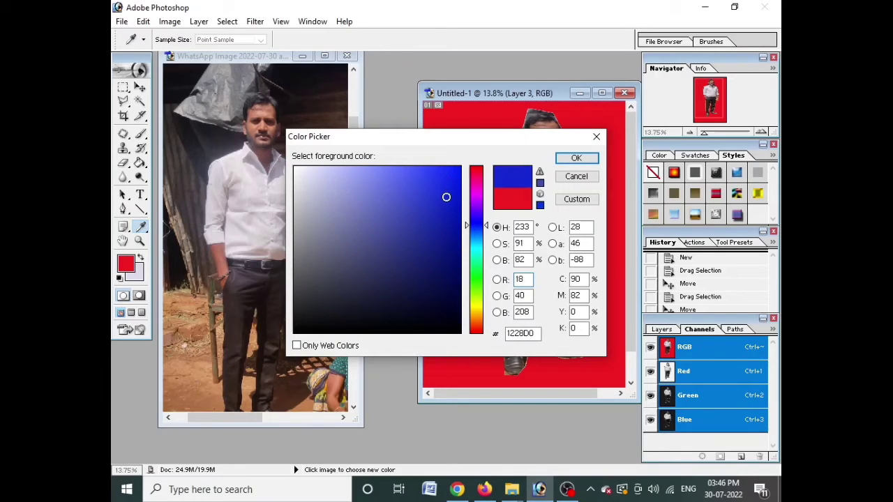
{"action": "left_click", "coordinate": [578, 199]}
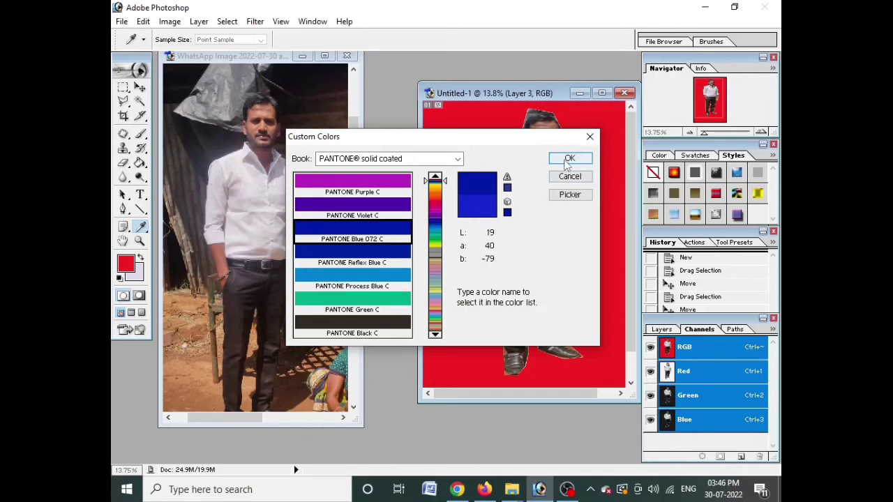
{"action": "left_click", "coordinate": [569, 157]}
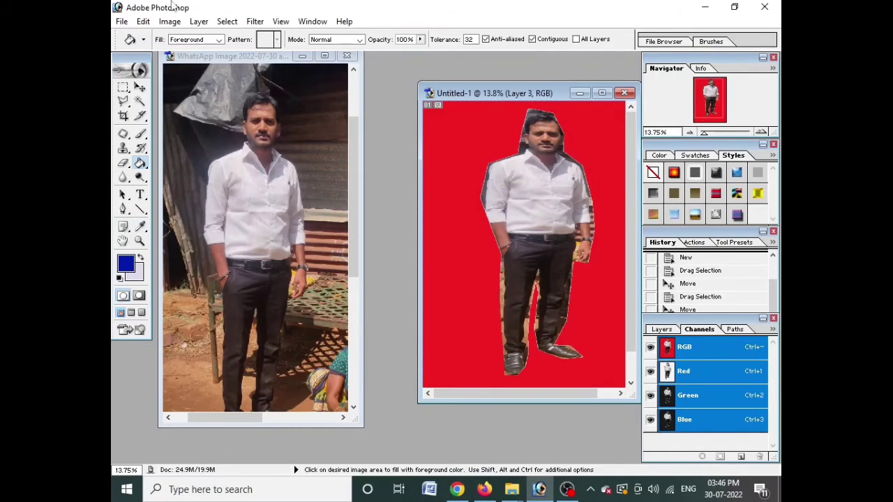
Step: Set the foreground colour to magenta C221B9 and fill the red area around the man's cutout with it using the Paint Bucket
{"action": "left_click", "coordinate": [126, 263]}
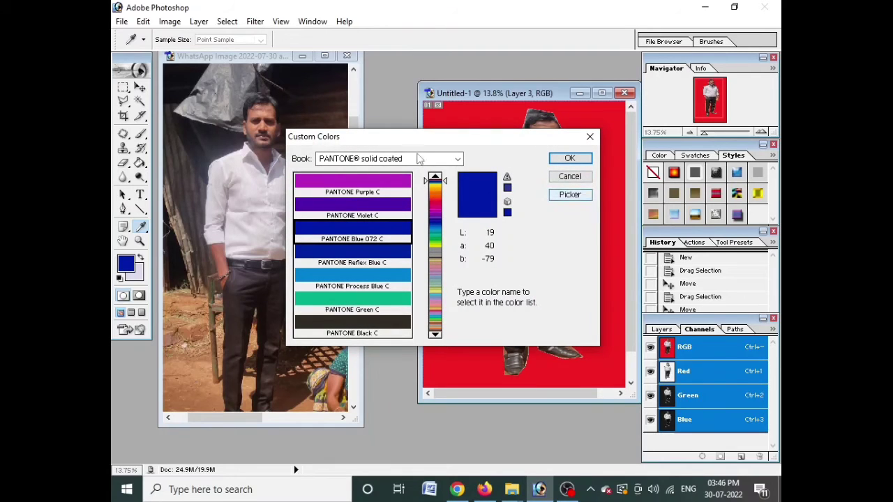
{"action": "left_click", "coordinate": [570, 196]}
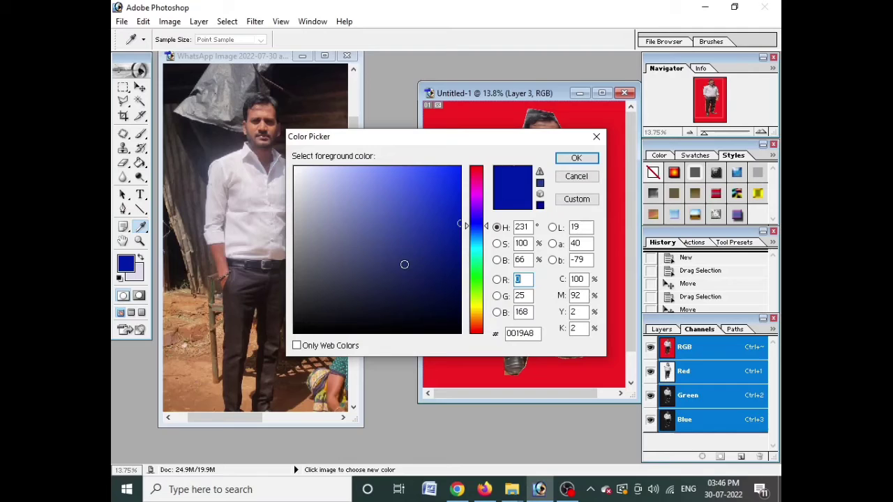
{"action": "left_click", "coordinate": [416, 178]}
{"action": "left_click", "coordinate": [473, 193]}
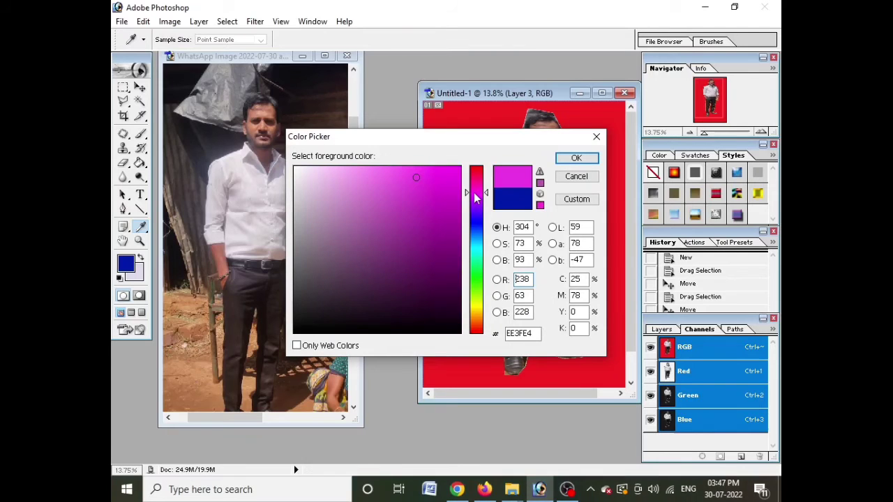
{"action": "left_click", "coordinate": [432, 207]}
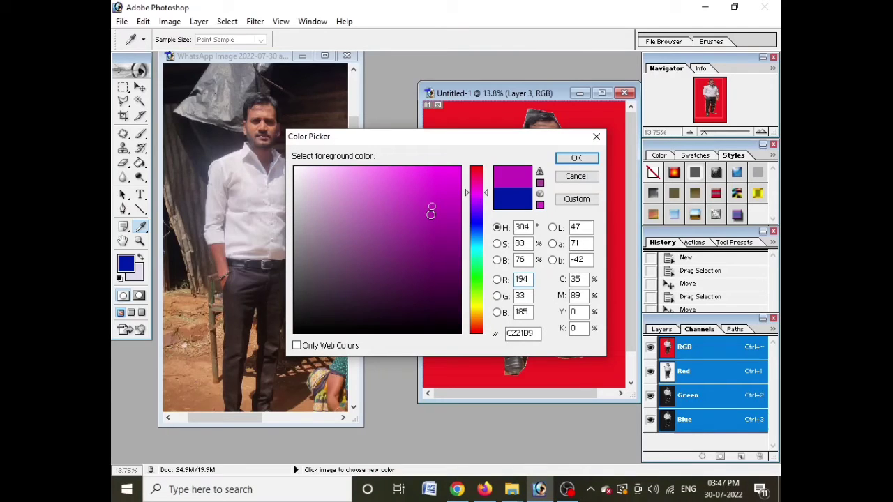
{"action": "left_click", "coordinate": [576, 157]}
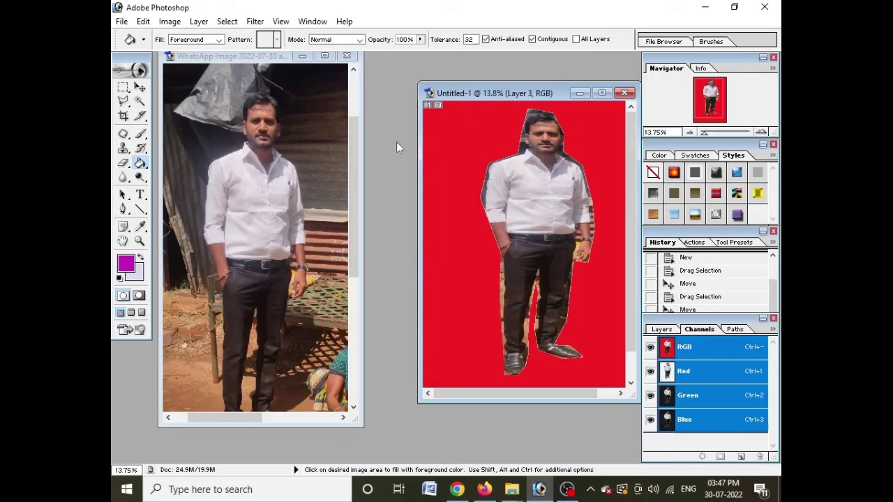
{"action": "left_click", "coordinate": [446, 139]}
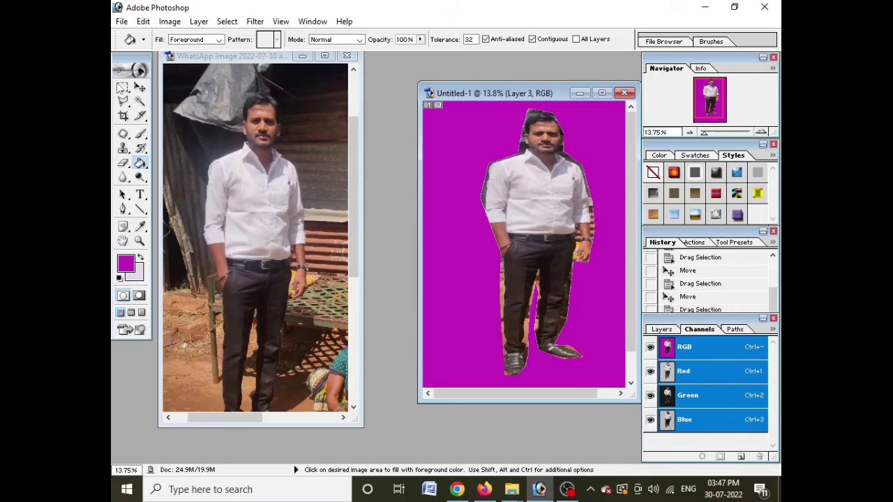
Step: Try outlining the man in the original photo with the freehand Lasso, and clear the selection
{"action": "left_click", "coordinate": [123, 102]}
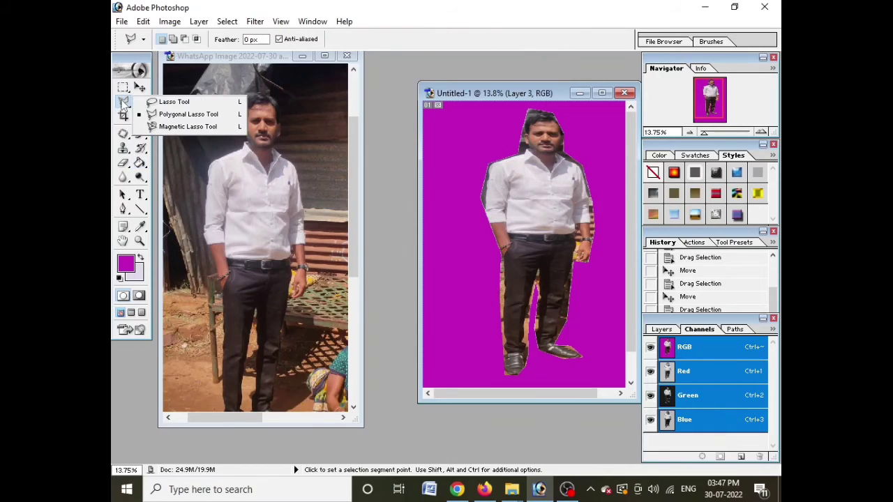
{"action": "left_click", "coordinate": [175, 103]}
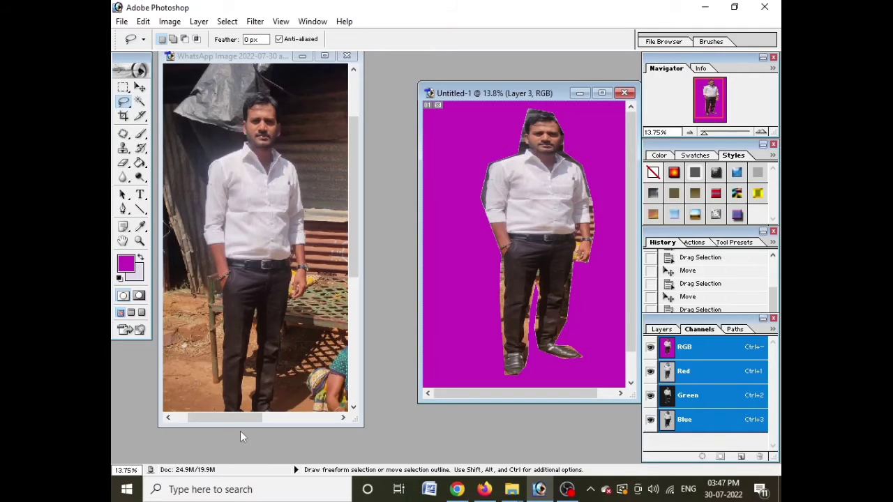
{"action": "left_click", "coordinate": [223, 412]}
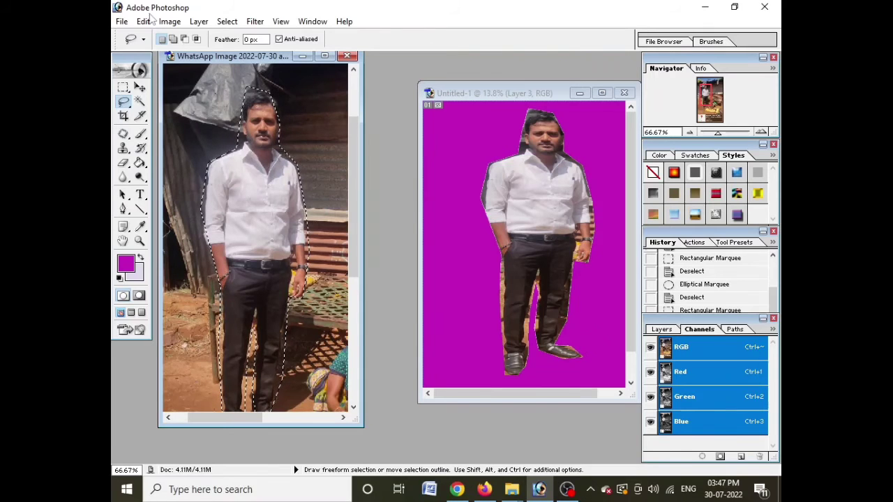
{"action": "left_click", "coordinate": [228, 22]}
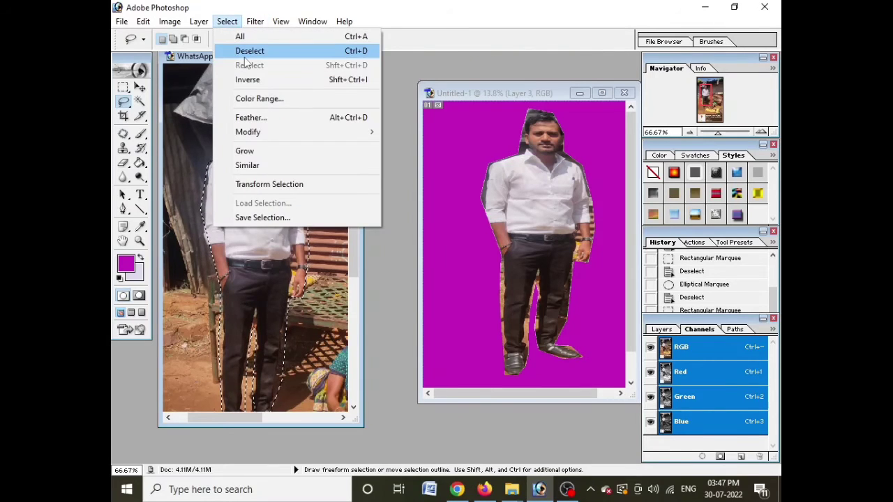
{"action": "left_click", "coordinate": [247, 52]}
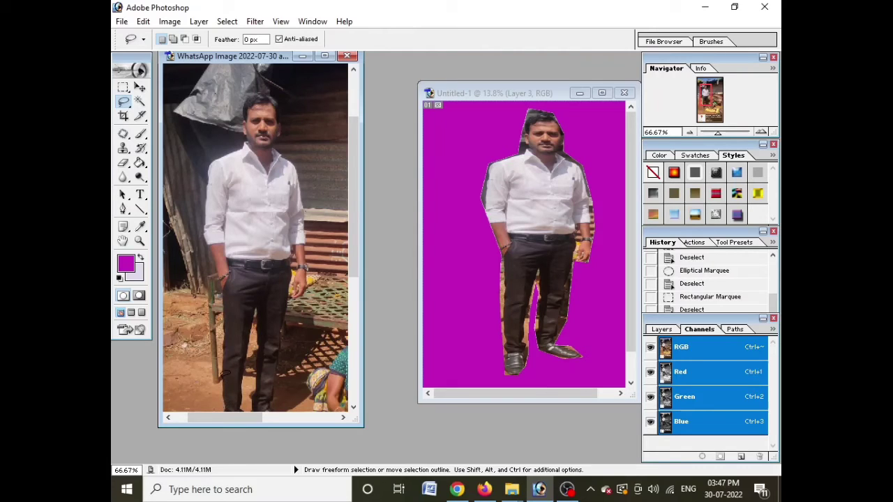
{"action": "left_click_drag", "start_coordinate": [222, 371], "coordinate": [225, 359]}
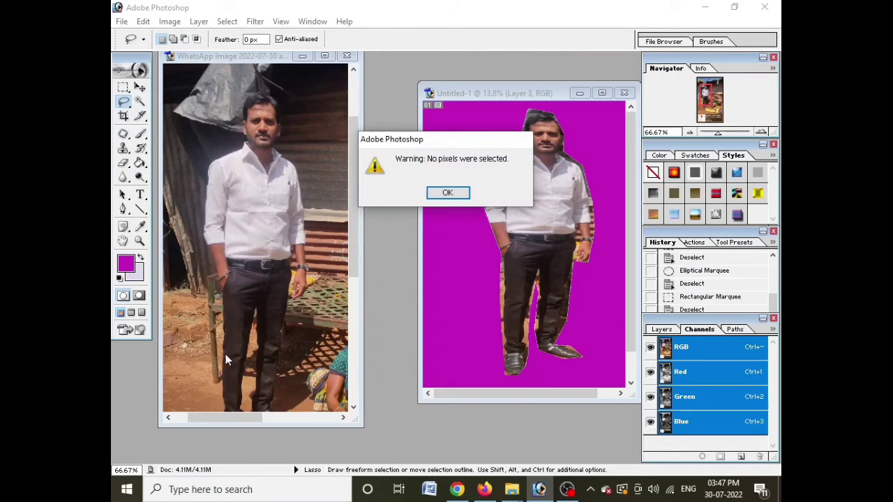
{"action": "left_click", "coordinate": [447, 193]}
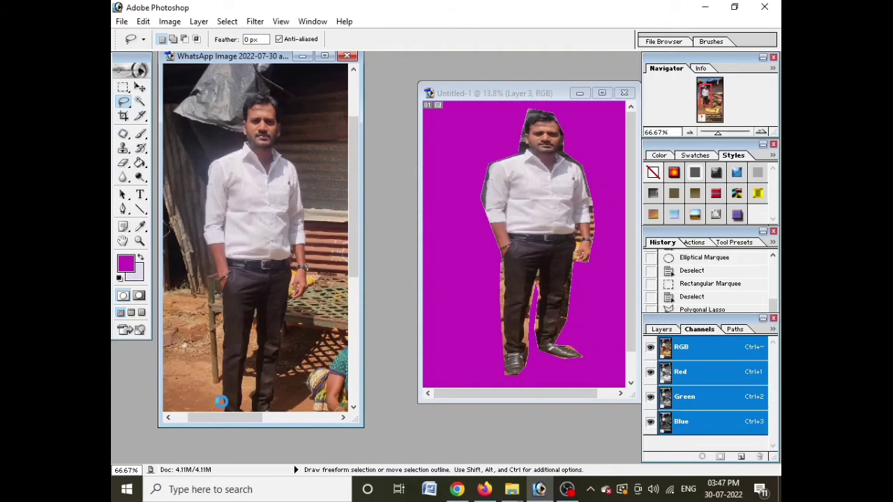
{"action": "left_click", "coordinate": [447, 193]}
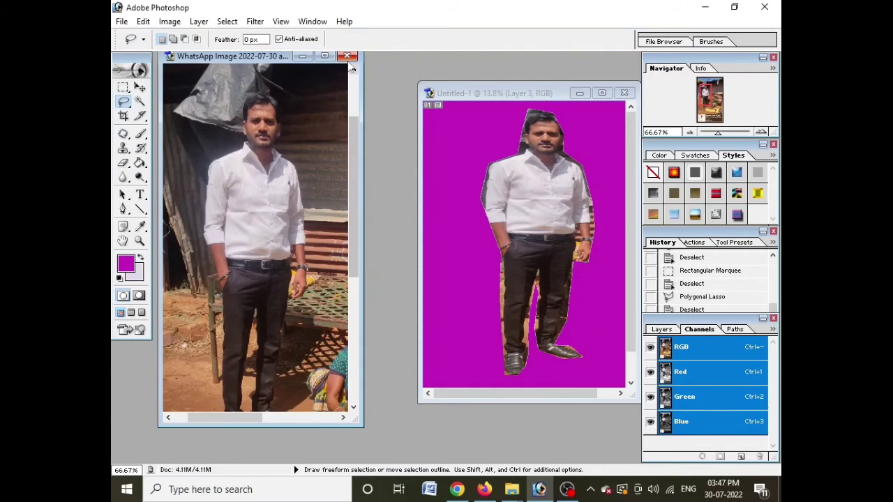
Step: Close the man's photo and open IMG-20160116-WA0000.jpg from the DTP folder, placing its window beside the A4 page
{"action": "left_click", "coordinate": [346, 55]}
{"action": "left_click", "coordinate": [469, 192]}
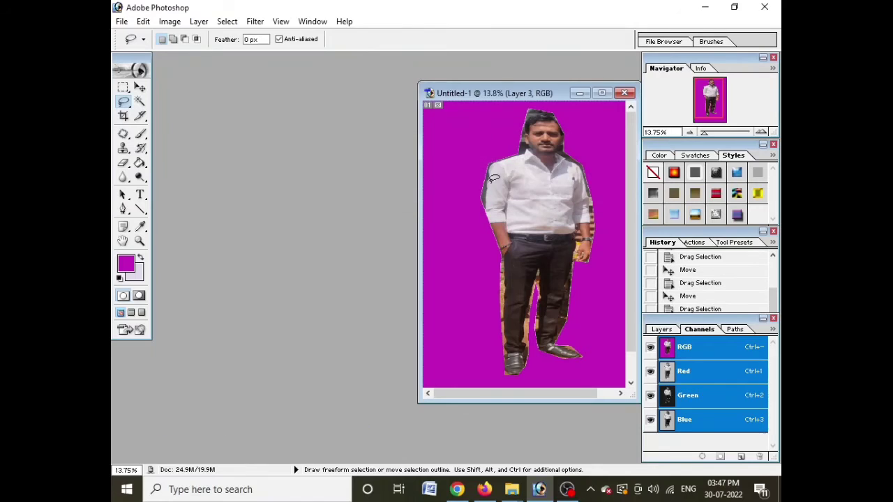
{"action": "left_click", "coordinate": [121, 21]}
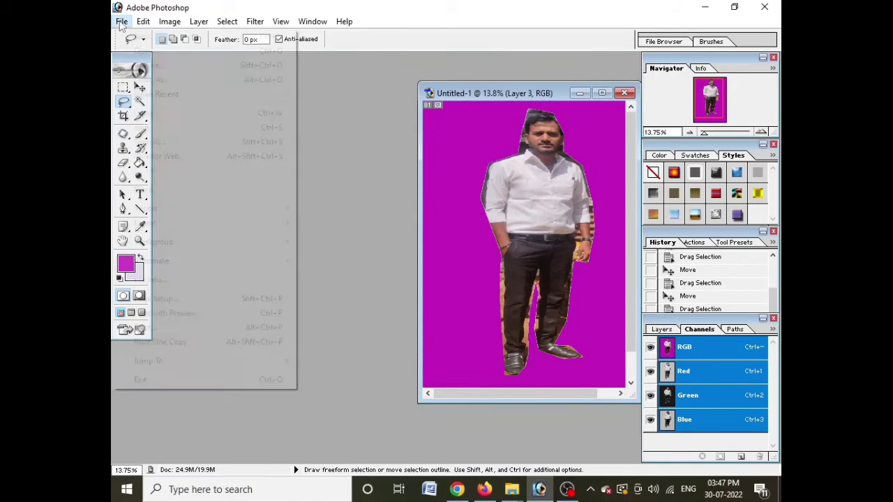
{"action": "left_click", "coordinate": [145, 51]}
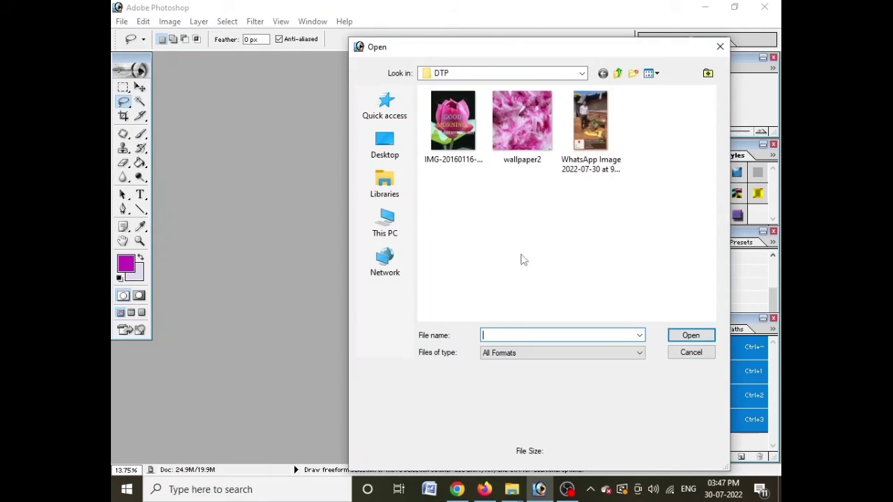
{"action": "left_click", "coordinate": [453, 122]}
{"action": "left_click", "coordinate": [694, 336]}
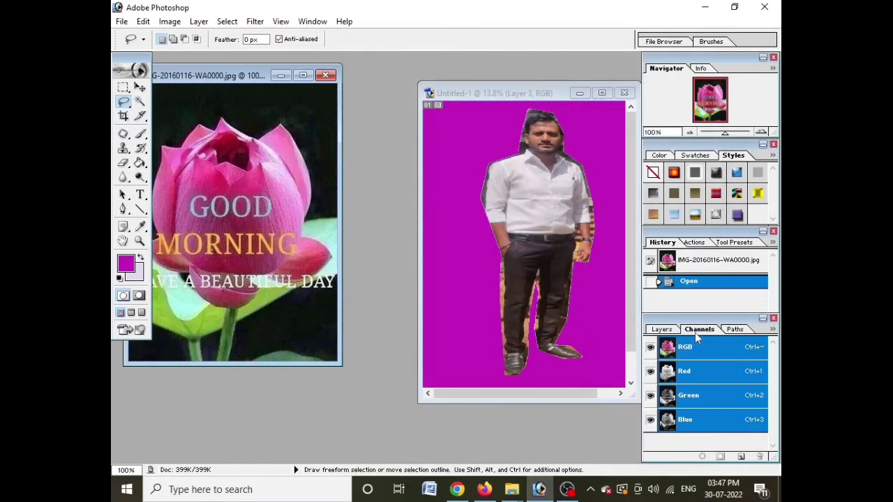
{"action": "left_click_drag", "start_coordinate": [203, 76], "coordinate": [264, 88]}
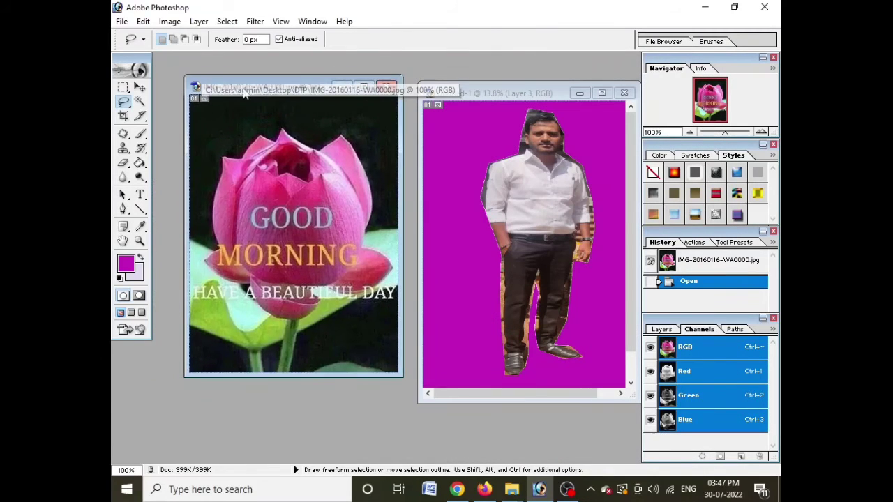
Step: Try to outline the lotus in the newly opened image with the freehand Lasso
{"action": "left_click", "coordinate": [123, 104]}
{"action": "left_click", "coordinate": [173, 102]}
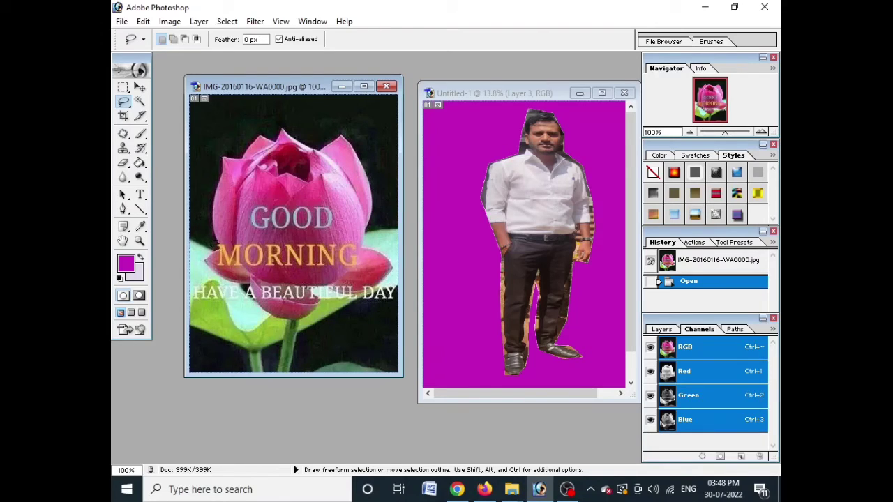
{"action": "key", "text": "ctrl+c"}
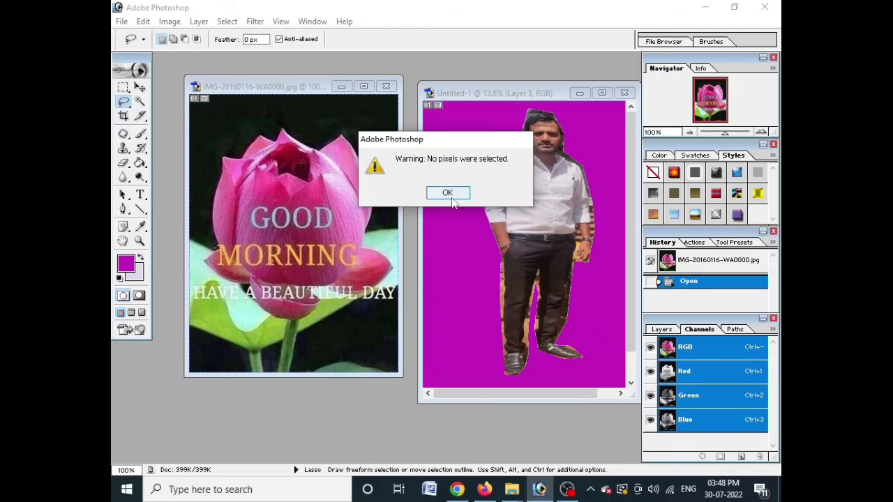
{"action": "left_click", "coordinate": [451, 200]}
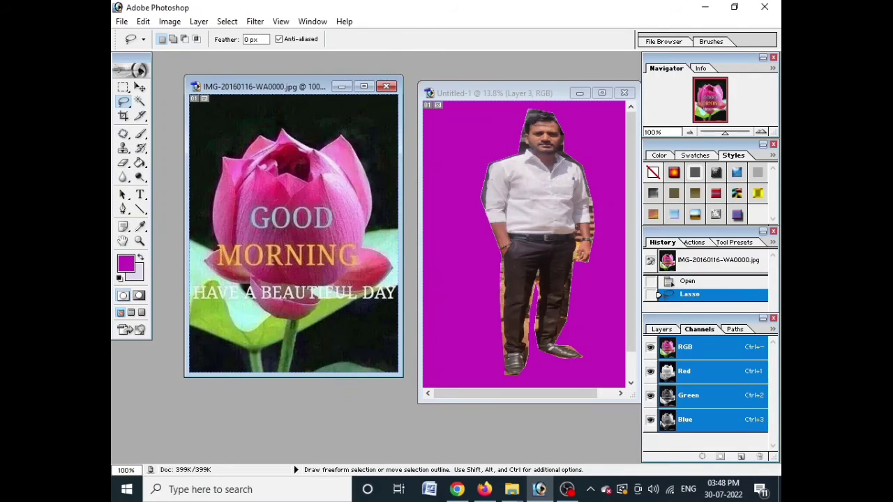
{"action": "left_click_drag", "start_coordinate": [293, 87], "coordinate": [264, 83]}
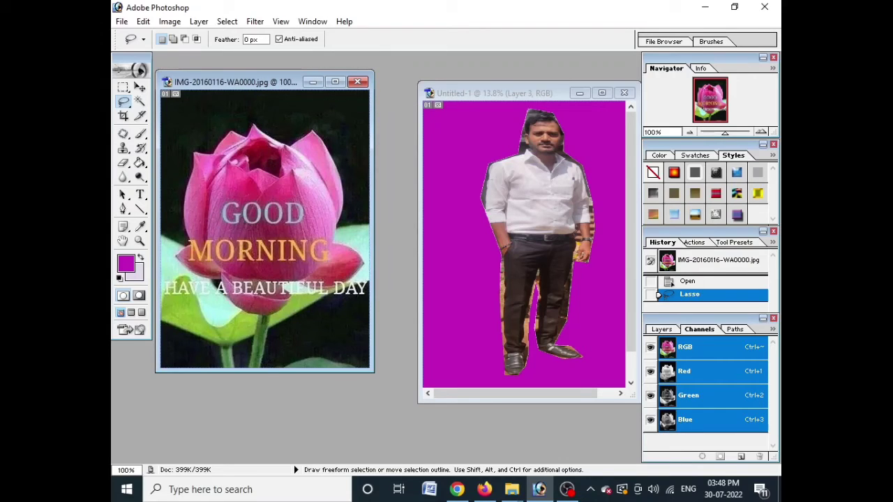
{"action": "left_click", "coordinate": [263, 351]}
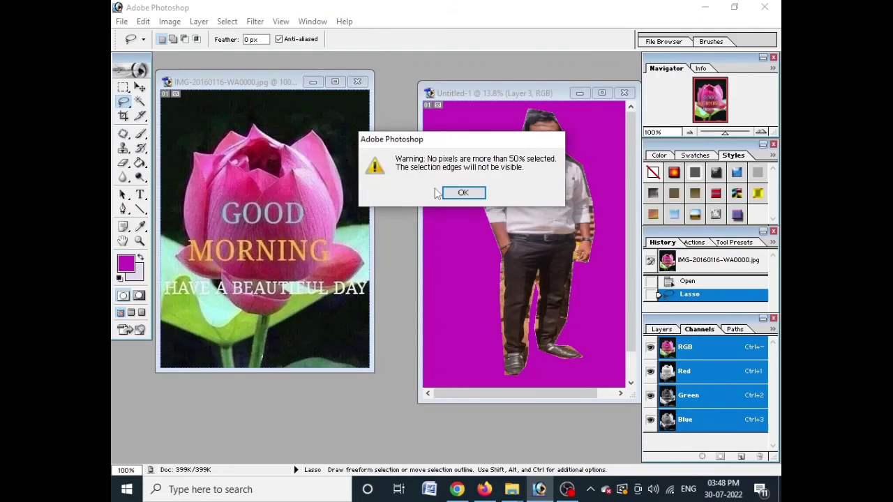
{"action": "left_click", "coordinate": [463, 193]}
{"action": "left_click", "coordinate": [266, 345]}
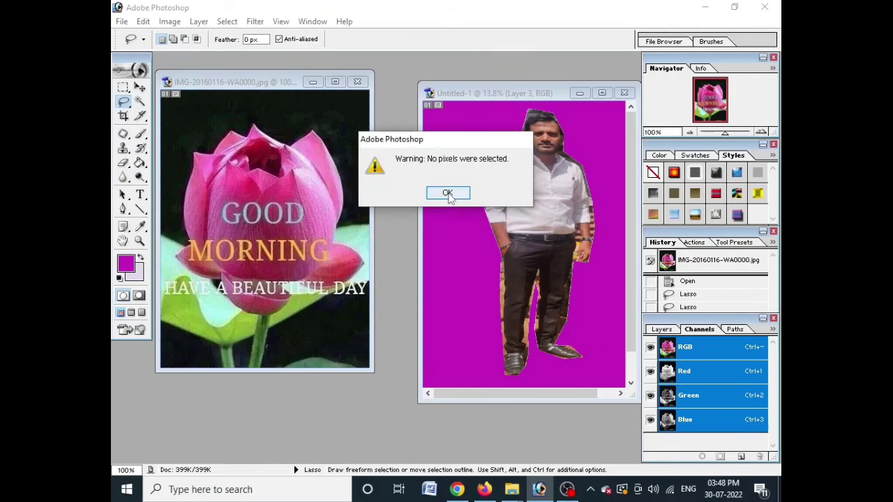
{"action": "left_click", "coordinate": [447, 192]}
Step: Outline the lotus with its leaf and stem using the Magnetic Lasso, and copy the selection onto the A4 page beside the man's legs
{"action": "left_click", "coordinate": [124, 101]}
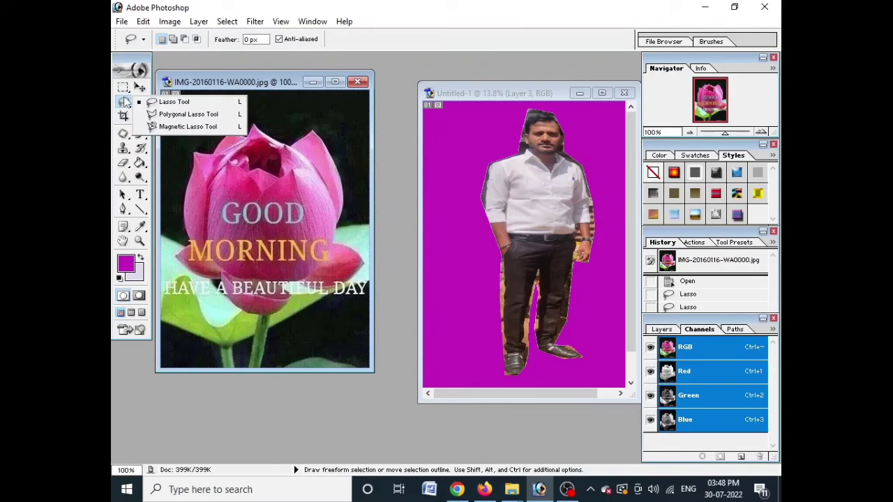
{"action": "left_click", "coordinate": [205, 128]}
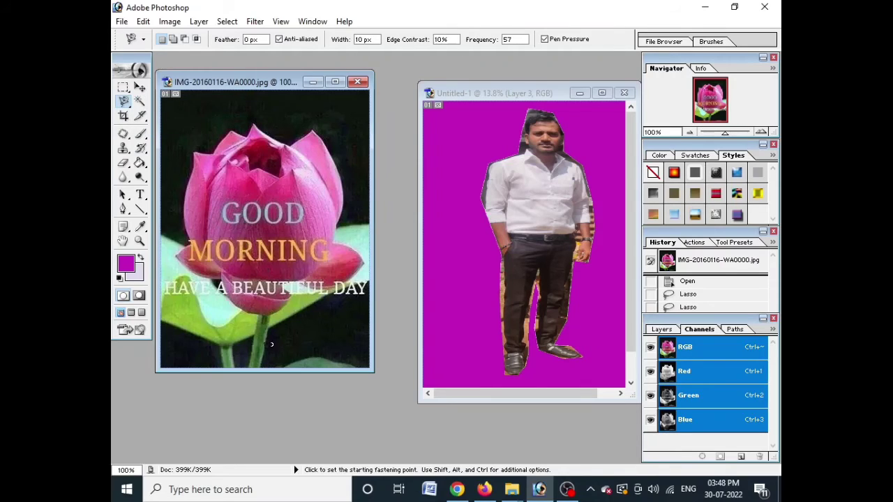
{"action": "left_click", "coordinate": [221, 366]}
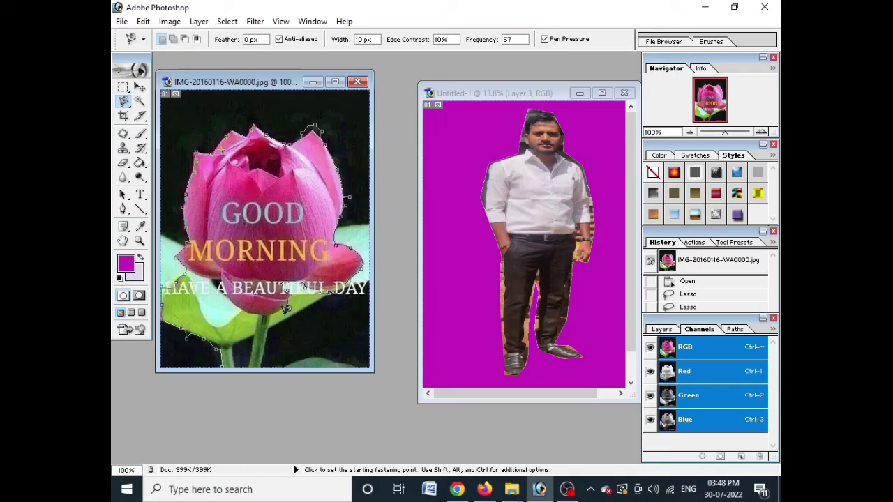
{"action": "double_click", "coordinate": [226, 363]}
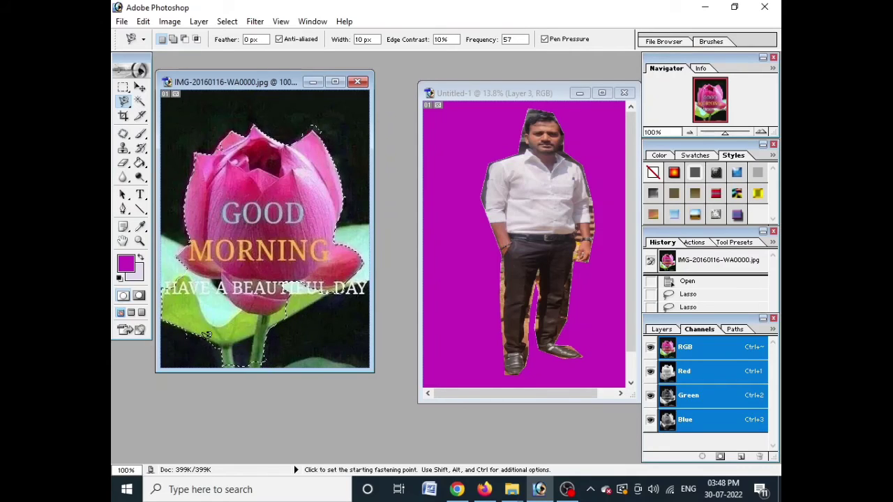
{"action": "left_click", "coordinate": [140, 87]}
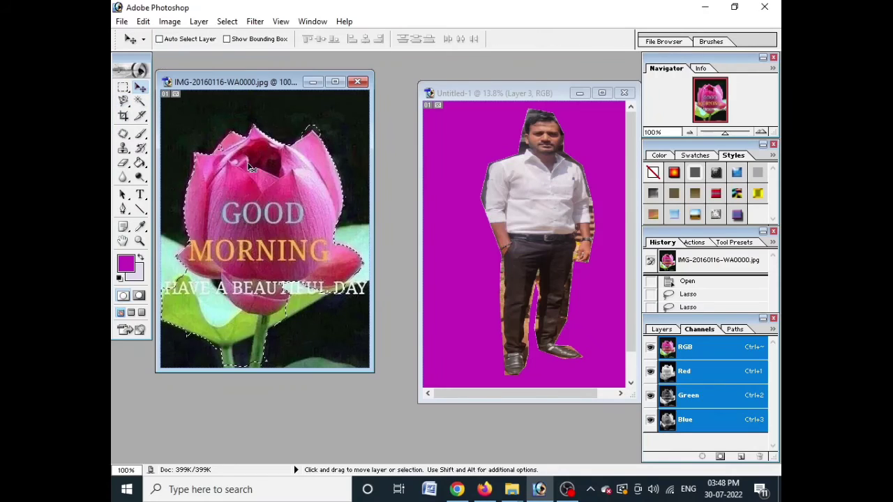
{"action": "left_click_drag", "start_coordinate": [263, 222], "coordinate": [464, 288]}
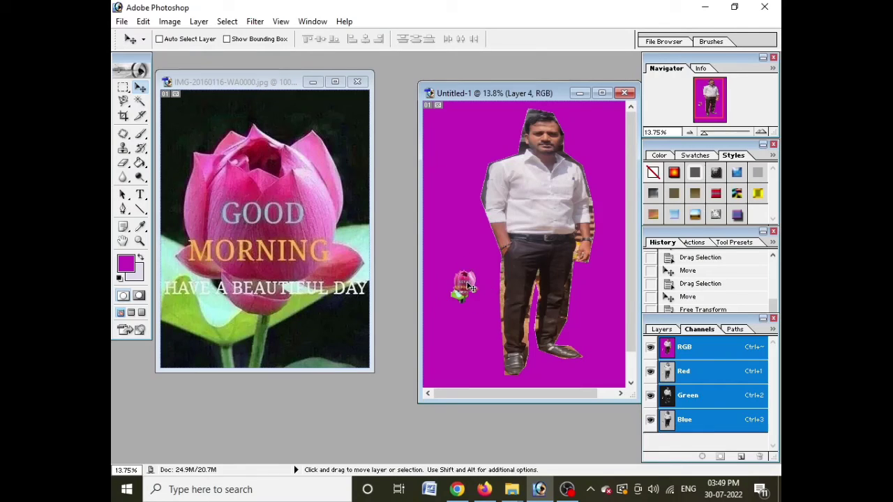
{"action": "left_click", "coordinate": [123, 88]}
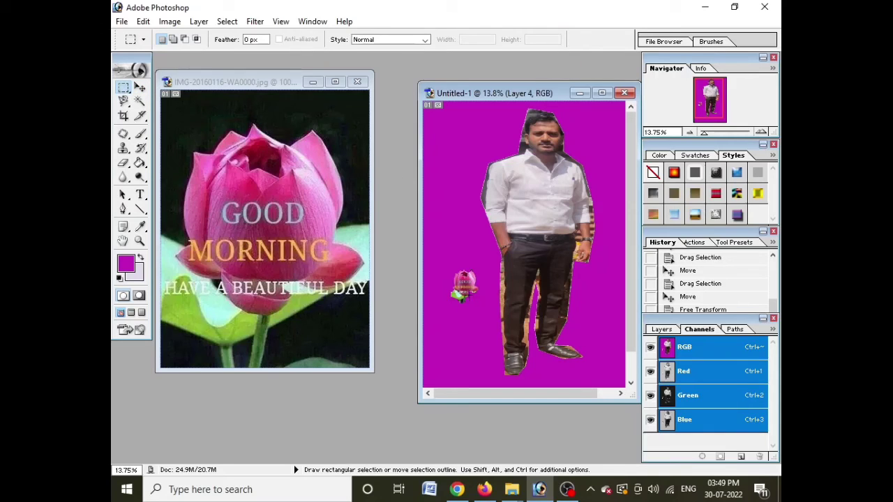
{"action": "right_click", "coordinate": [468, 294]}
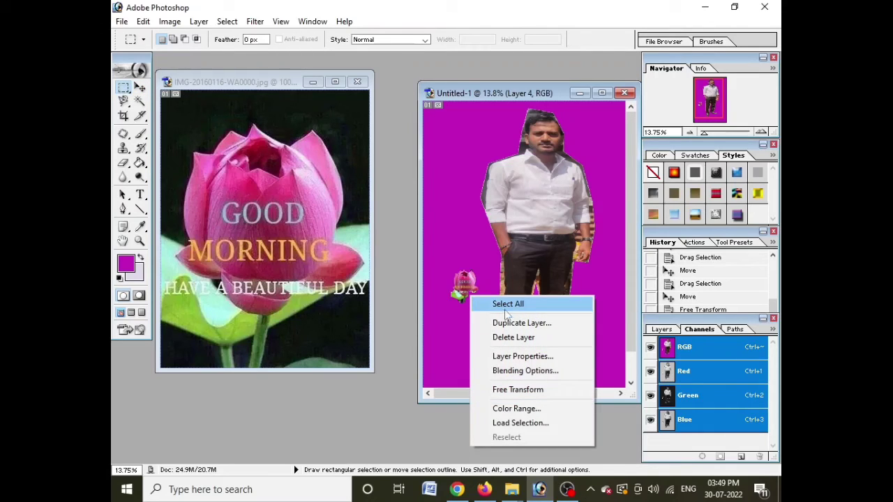
{"action": "left_click", "coordinate": [404, 433]}
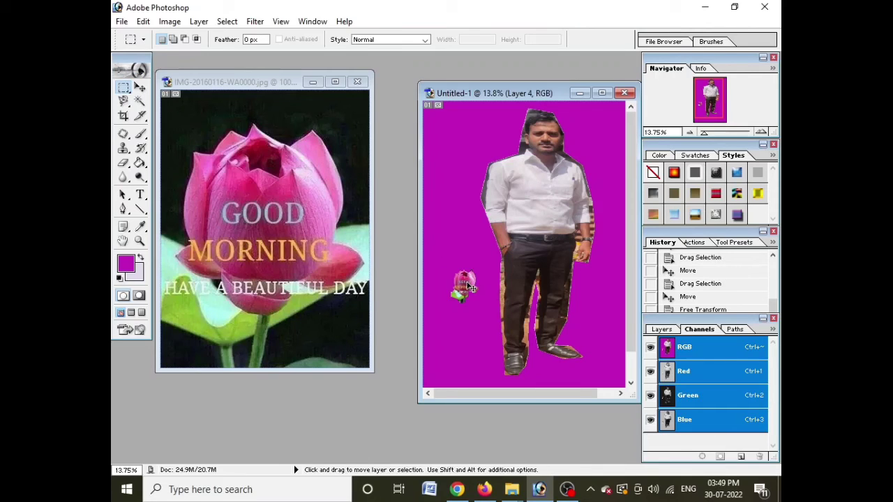
Step: Scale the lotus cutout proportionally to 312.2% beside the man's waist, and deselect the small rectangular area on it
{"action": "key", "text": "ctrl+t"}
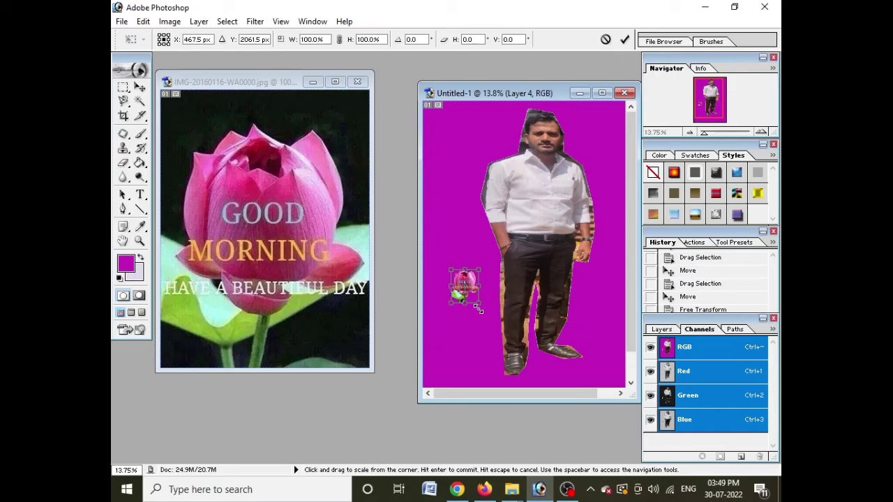
{"action": "left_click_drag", "start_coordinate": [478, 309], "coordinate": [538, 374]}
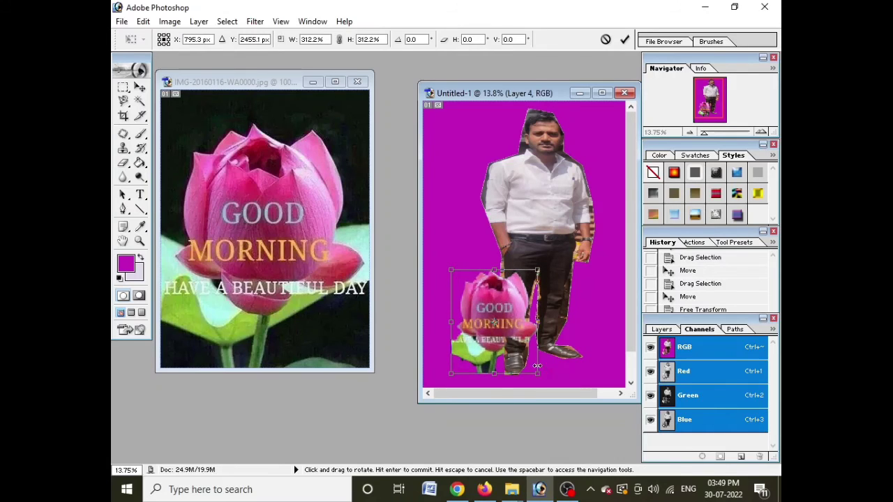
{"action": "left_click_drag", "start_coordinate": [492, 341], "coordinate": [480, 276]}
{"action": "key", "text": "Return"}
{"action": "key", "text": "m"}
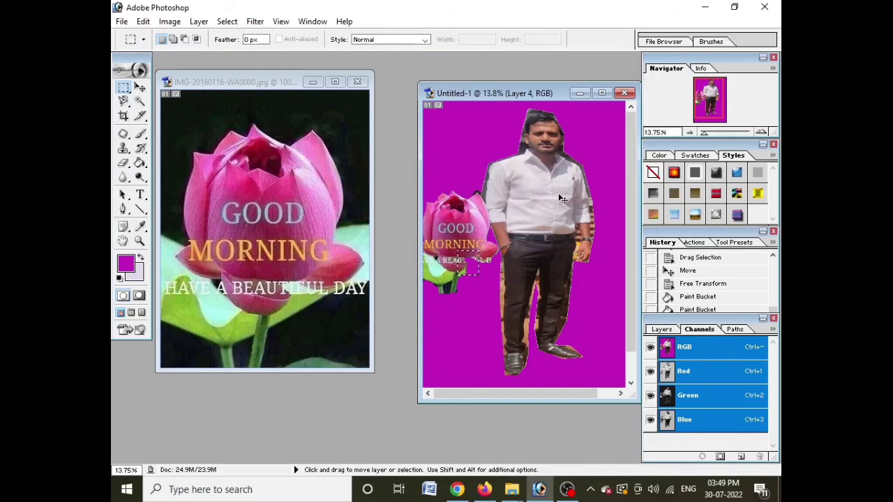
{"action": "key", "text": "ctrl+d"}
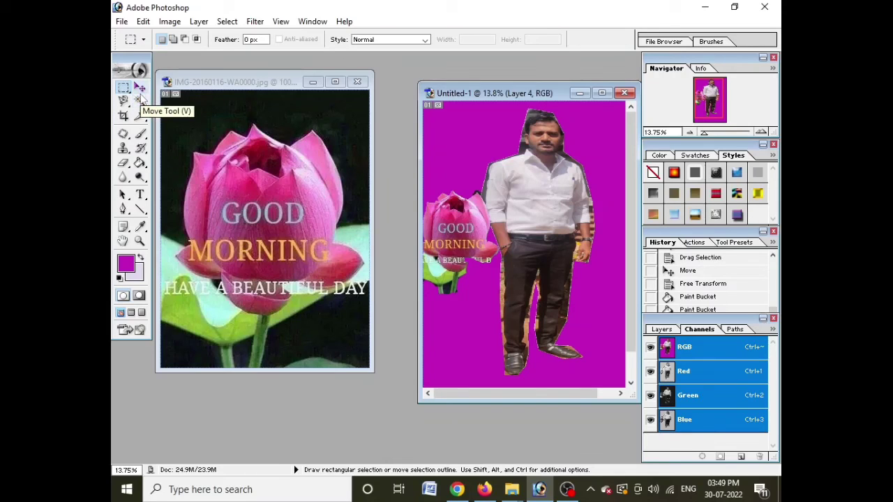
Step: Switch to the freehand Lasso and move the A4 page's window partly over the lotus image
{"action": "left_click", "coordinate": [124, 101]}
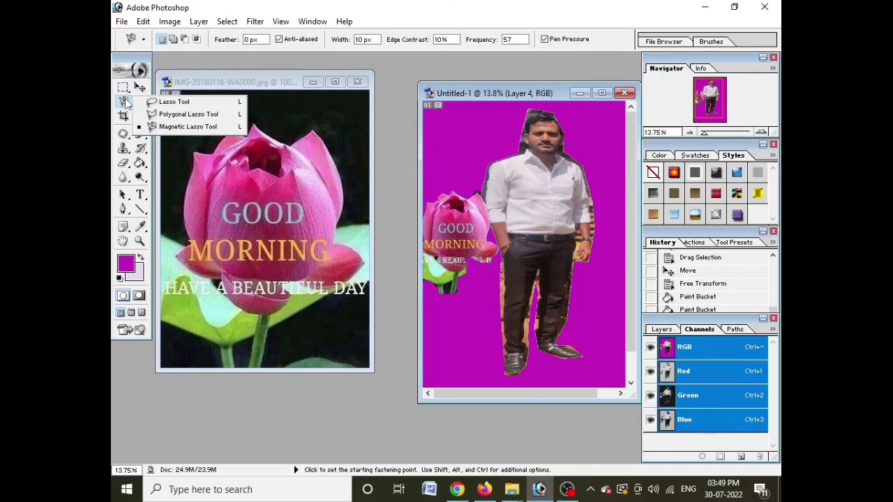
{"action": "left_click", "coordinate": [175, 103]}
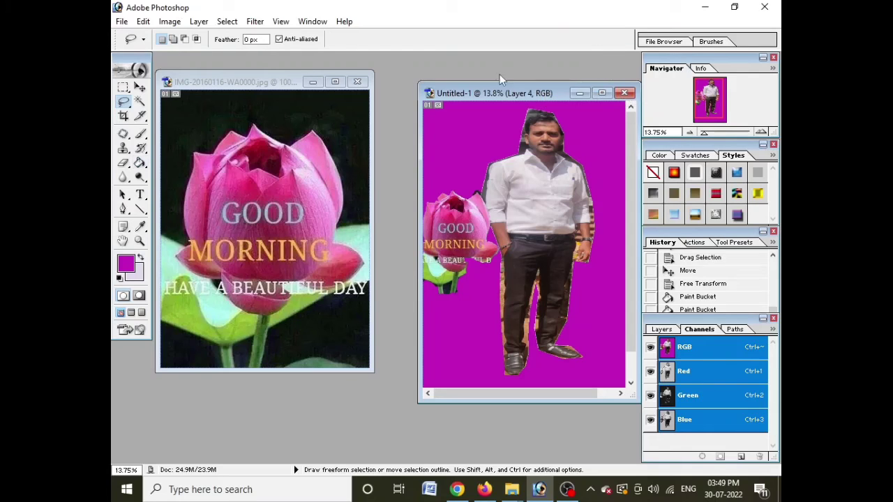
{"action": "left_click_drag", "start_coordinate": [546, 93], "coordinate": [391, 78]}
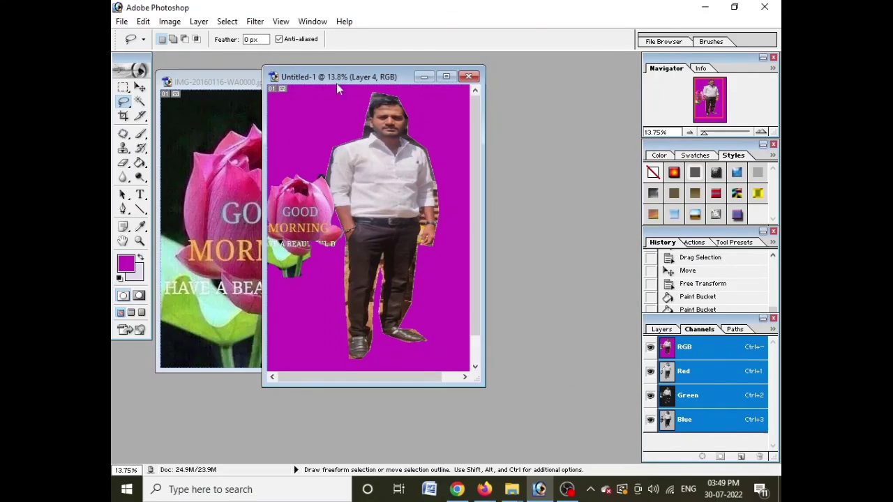
Step: Save the A4 page in the DTP folder as a medium-quality baseline JPEG named UÀUÀUÀUÀ, and shift its window off the lotus image
{"action": "left_click", "coordinate": [122, 22]}
{"action": "mouse_move", "coordinate": [138, 23]}
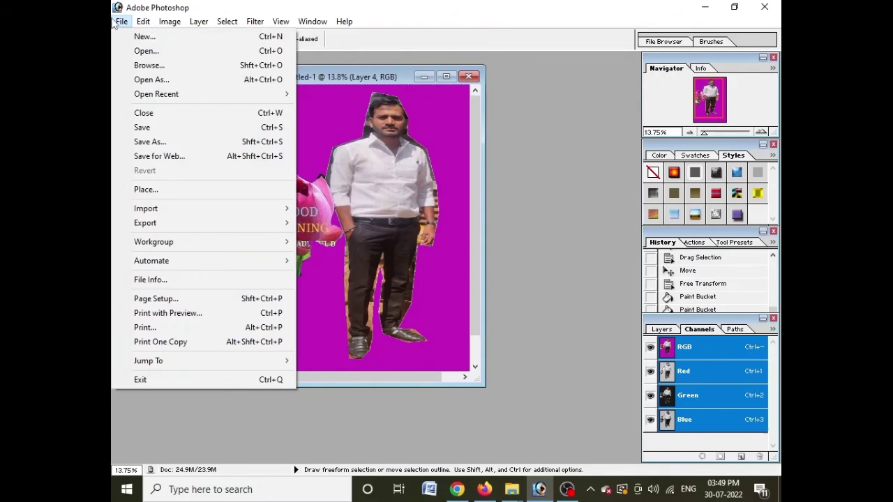
{"action": "left_click", "coordinate": [157, 129]}
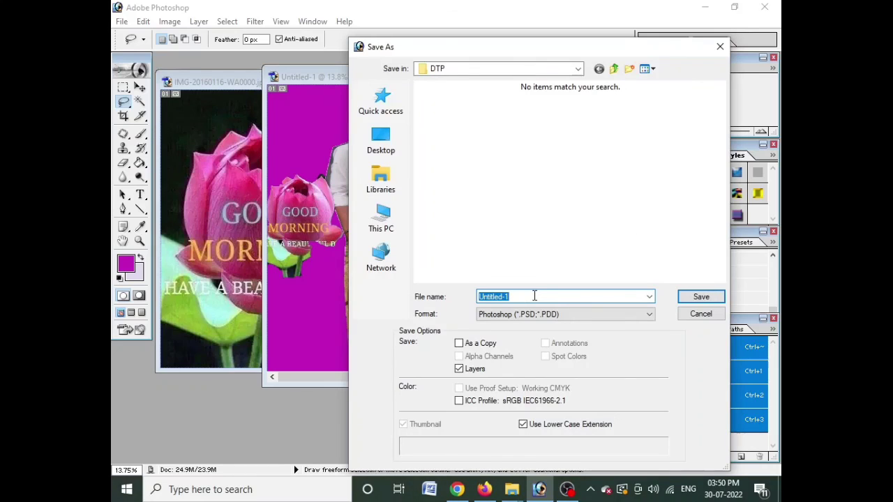
{"action": "key", "text": "BackSpace"}
{"action": "type", "text": "UÀUÀUÀUÀ"}
{"action": "left_click", "coordinate": [544, 314]}
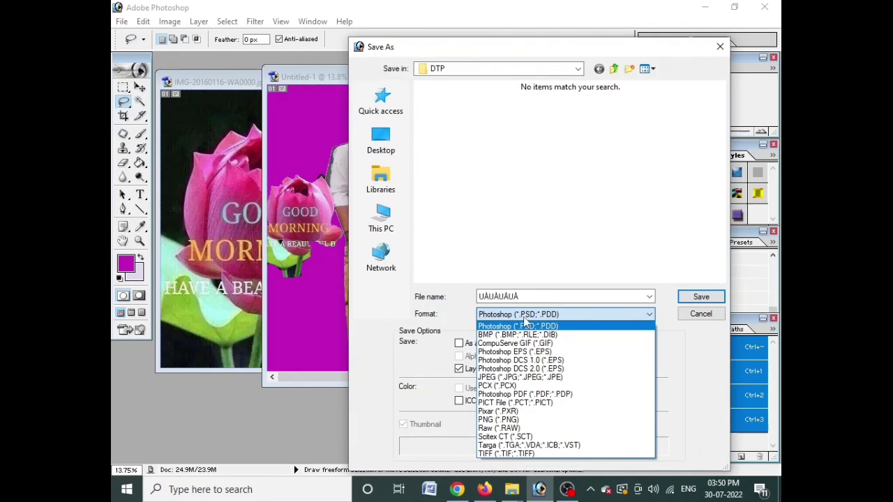
{"action": "left_click", "coordinate": [525, 377]}
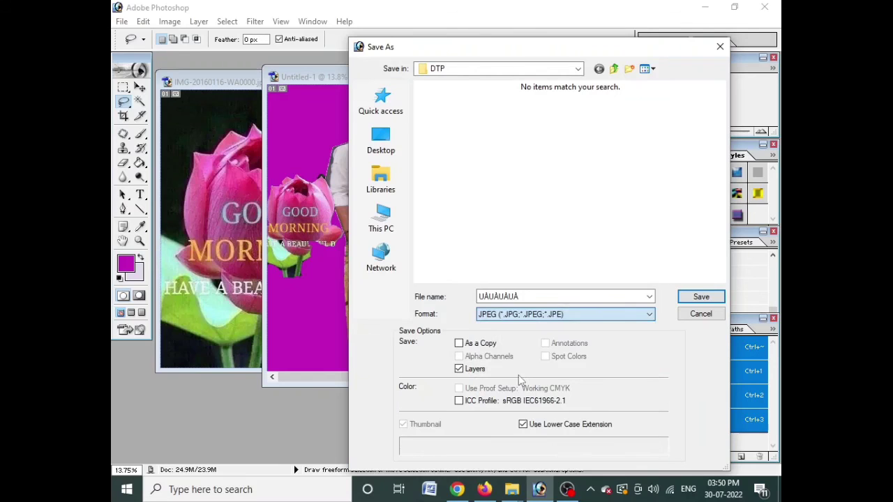
{"action": "left_click", "coordinate": [700, 297]}
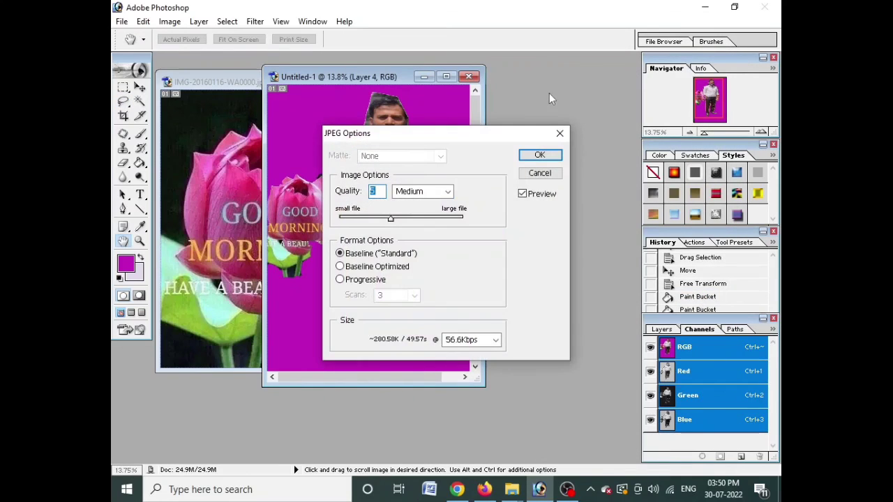
{"action": "left_click", "coordinate": [539, 154]}
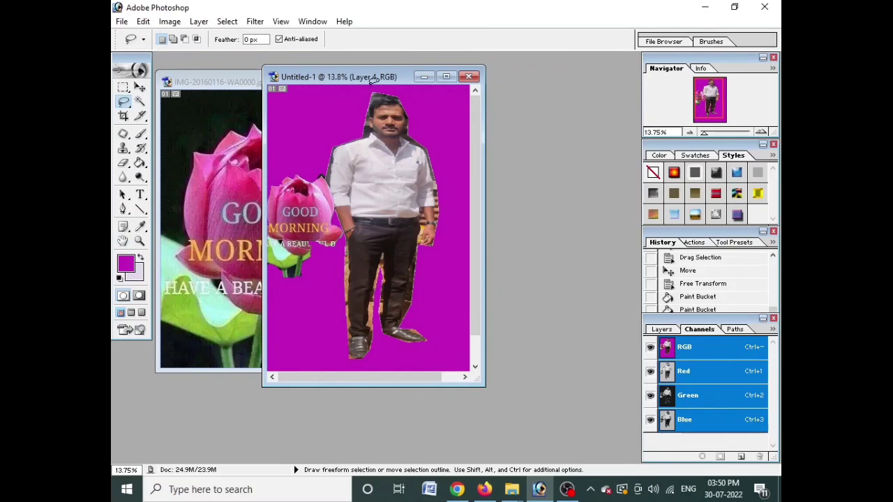
{"action": "left_click_drag", "start_coordinate": [376, 82], "coordinate": [472, 89]}
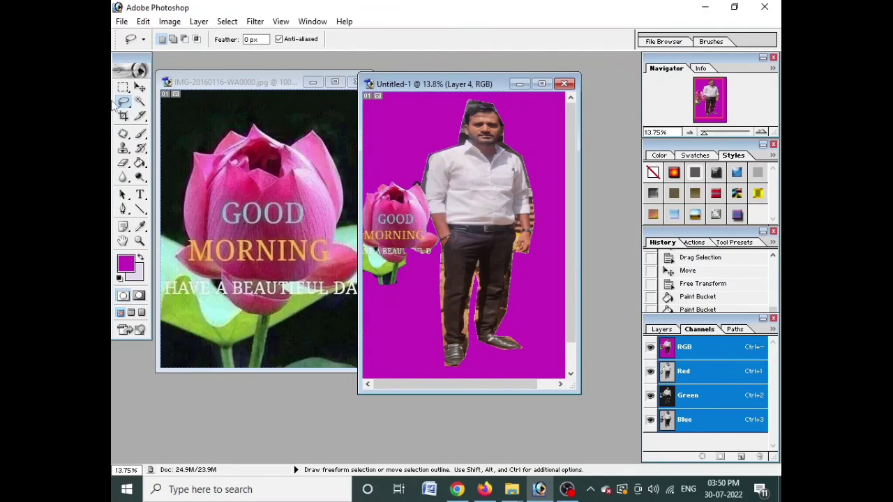